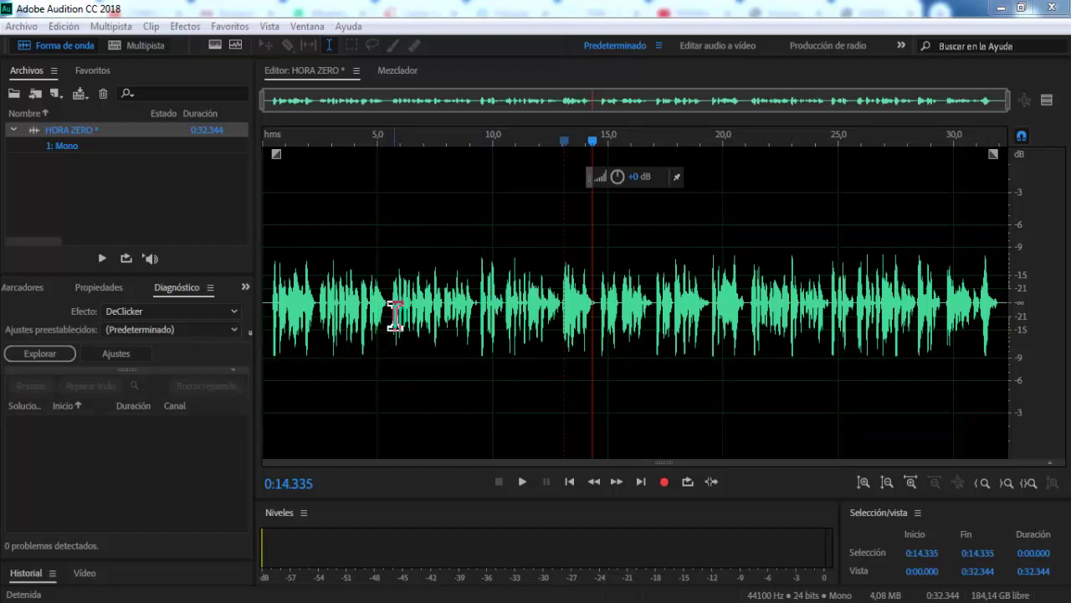
Play the mono voice recording from its start to hear the unprocessed sound, stopping after about nine seconds.
click(270, 285)
key(space)
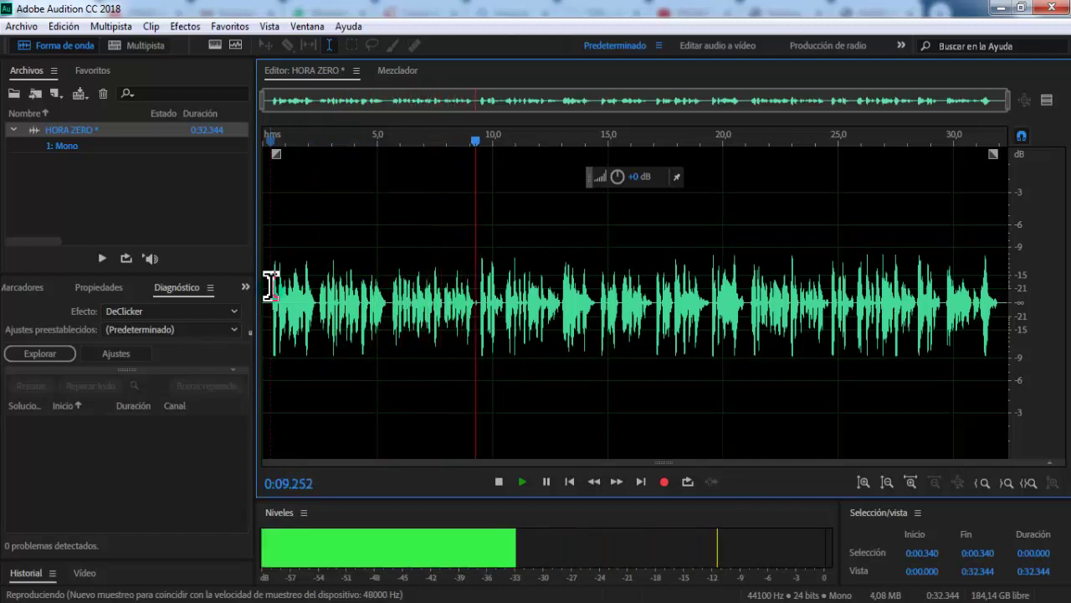
key(space)
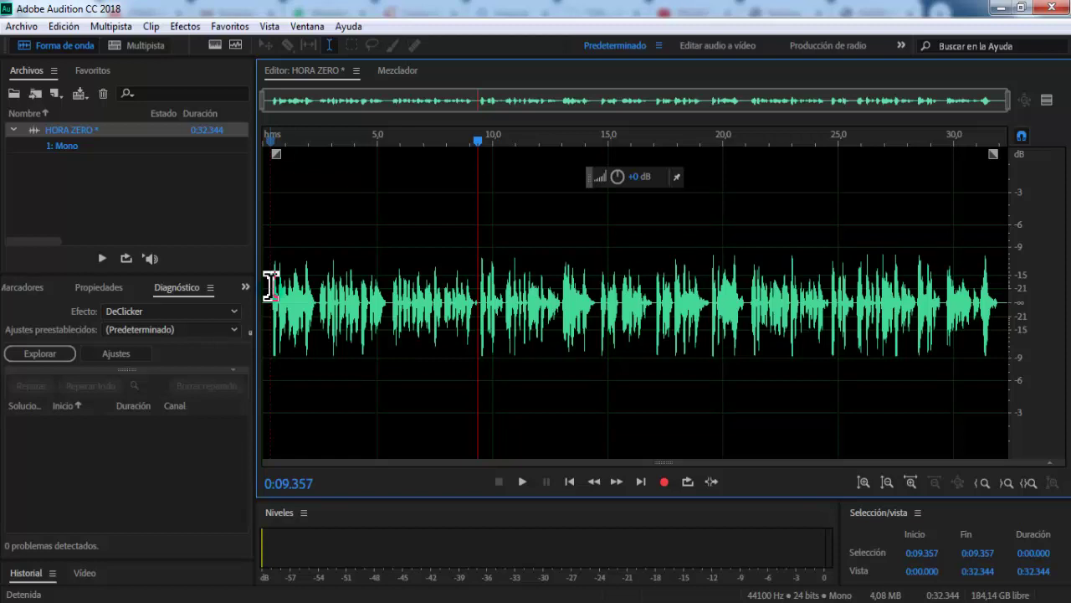
Convert the entire HORA ZERO recording to stereo at 44100 Hz and 24 bits.
double_click(723, 305)
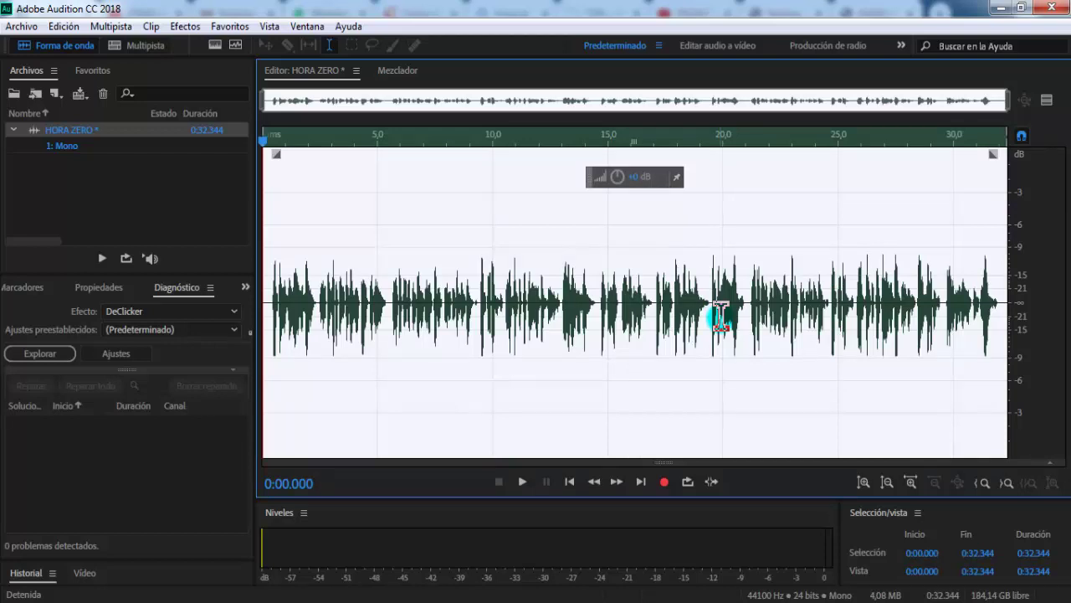
click(735, 327)
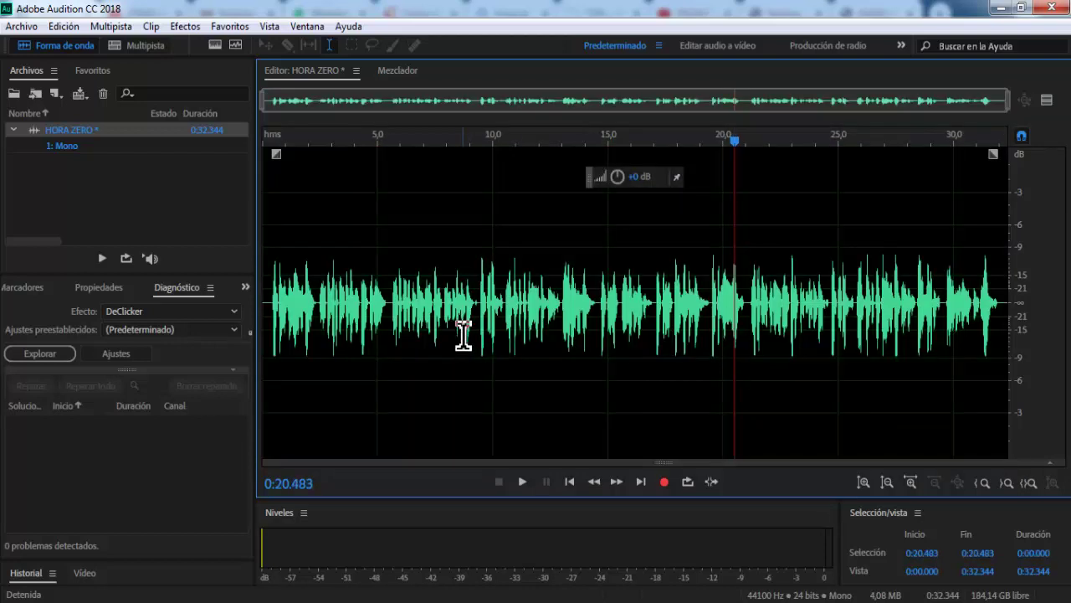
double_click(490, 310)
right_click(491, 314)
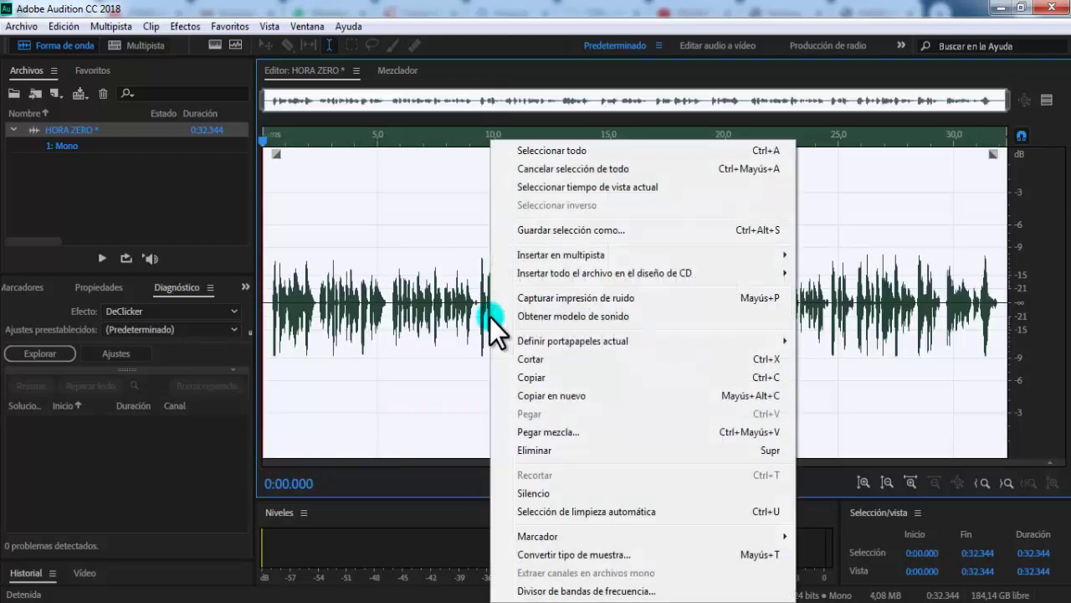
click(537, 557)
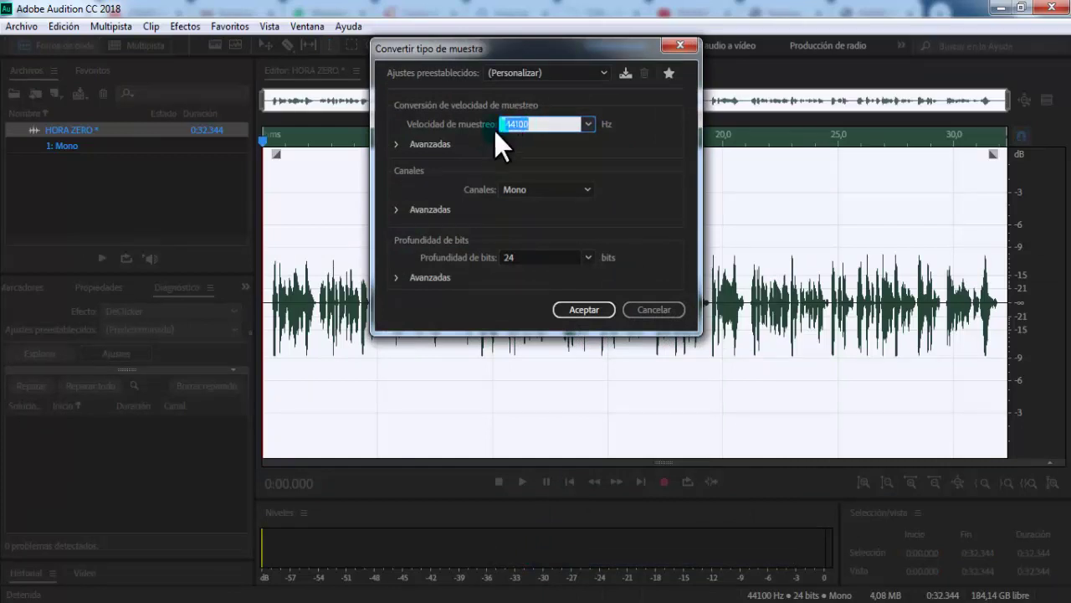
click(574, 190)
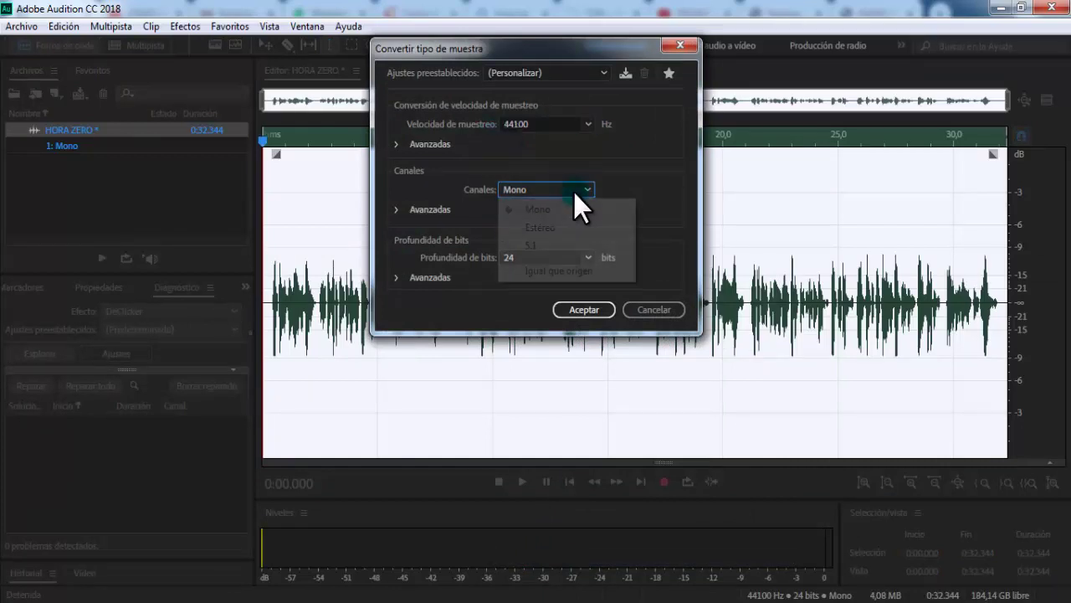
click(525, 228)
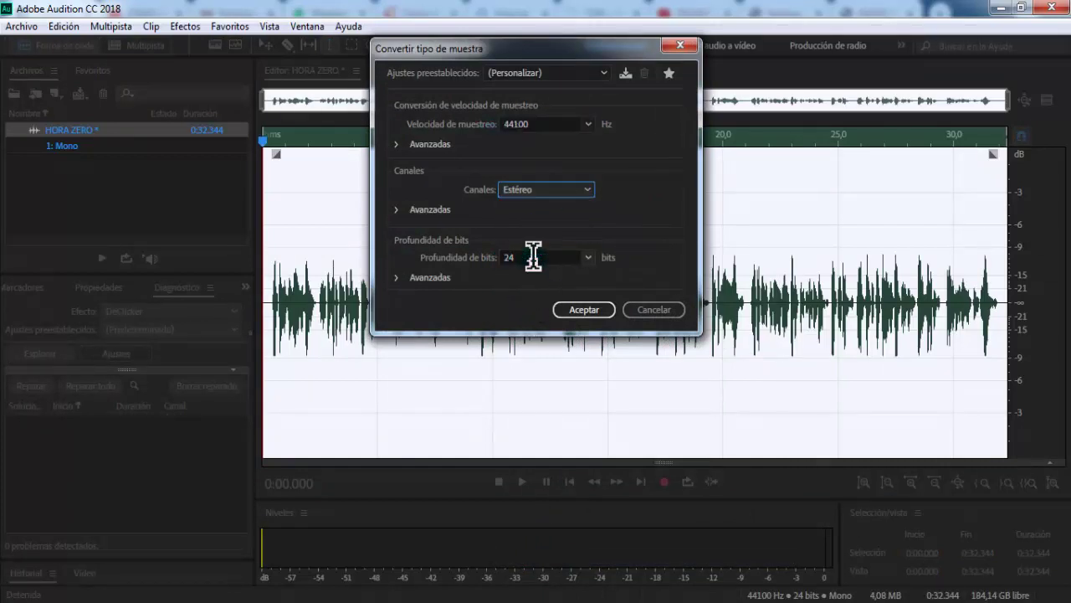
click(589, 259)
click(537, 309)
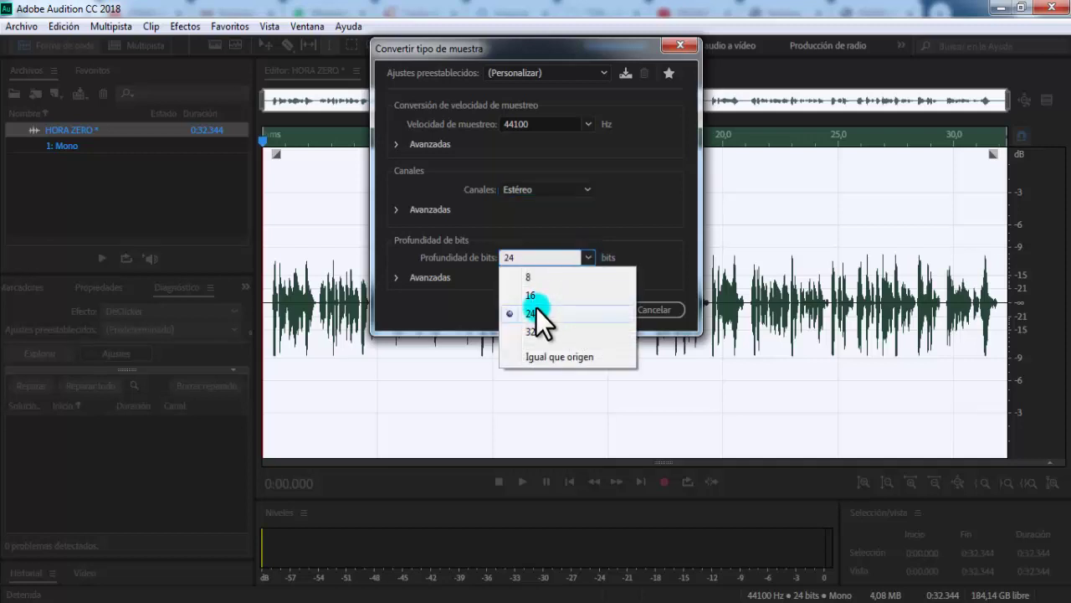
click(576, 310)
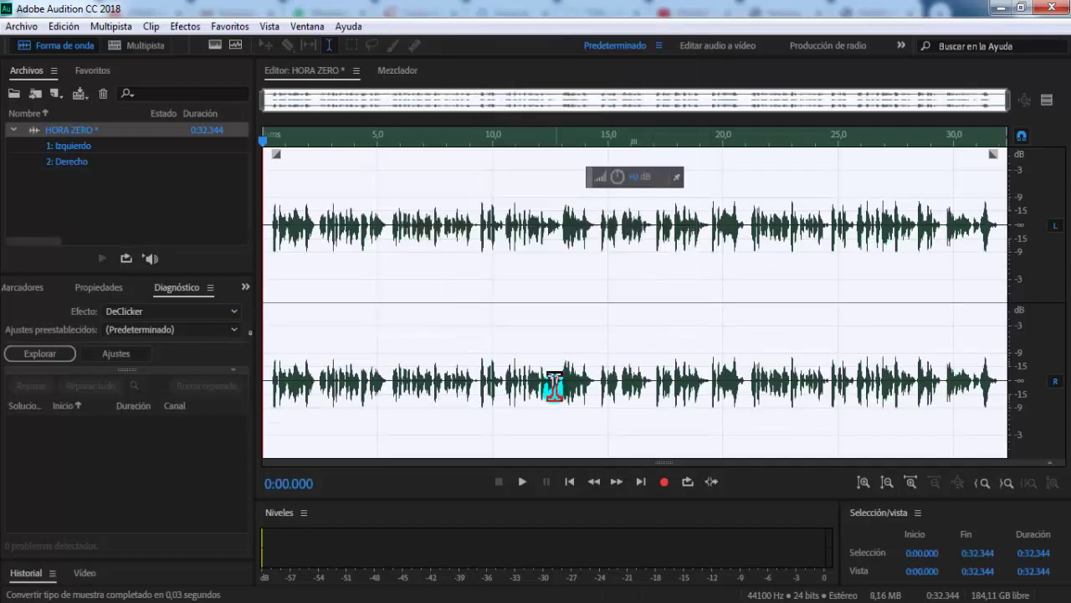
Apply the parametric equalizer to the entire stereo recording using the saved custom voice preset.
click(529, 310)
double_click(529, 309)
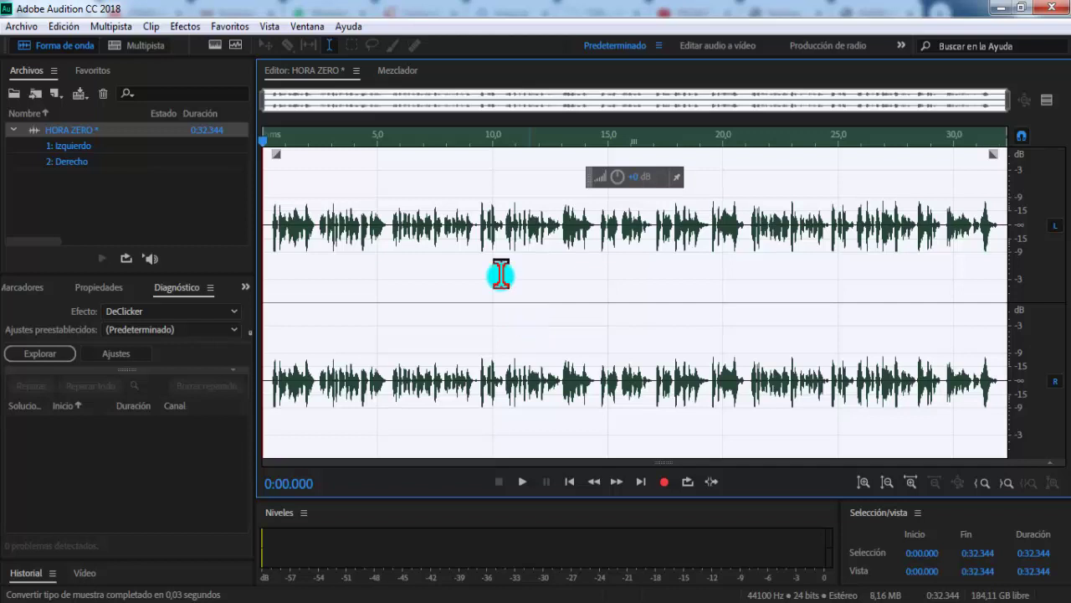
click(186, 27)
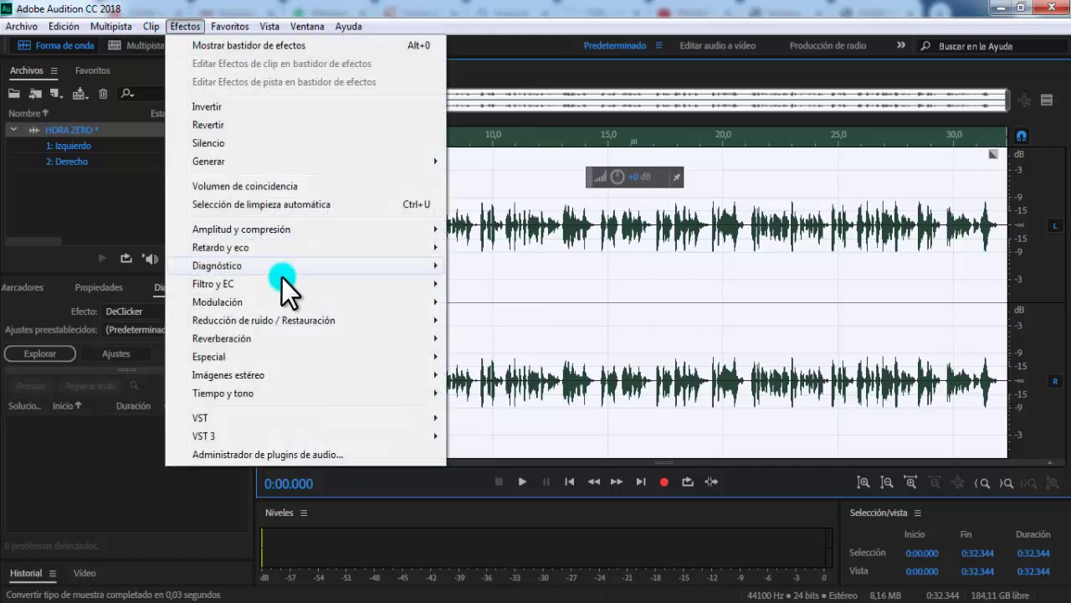
mouse_move(279, 282)
click(495, 374)
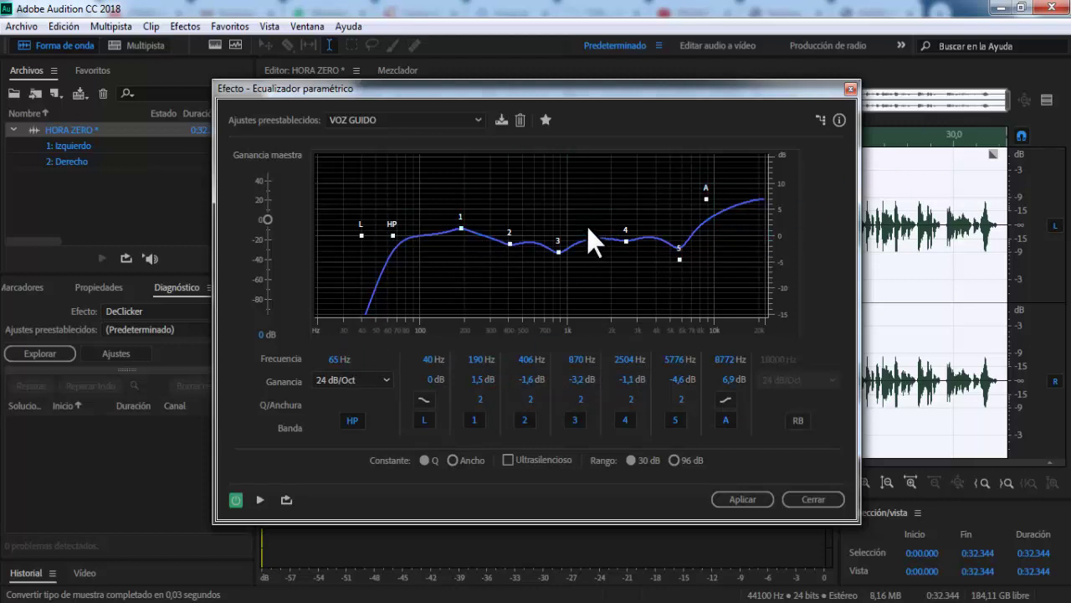
click(735, 498)
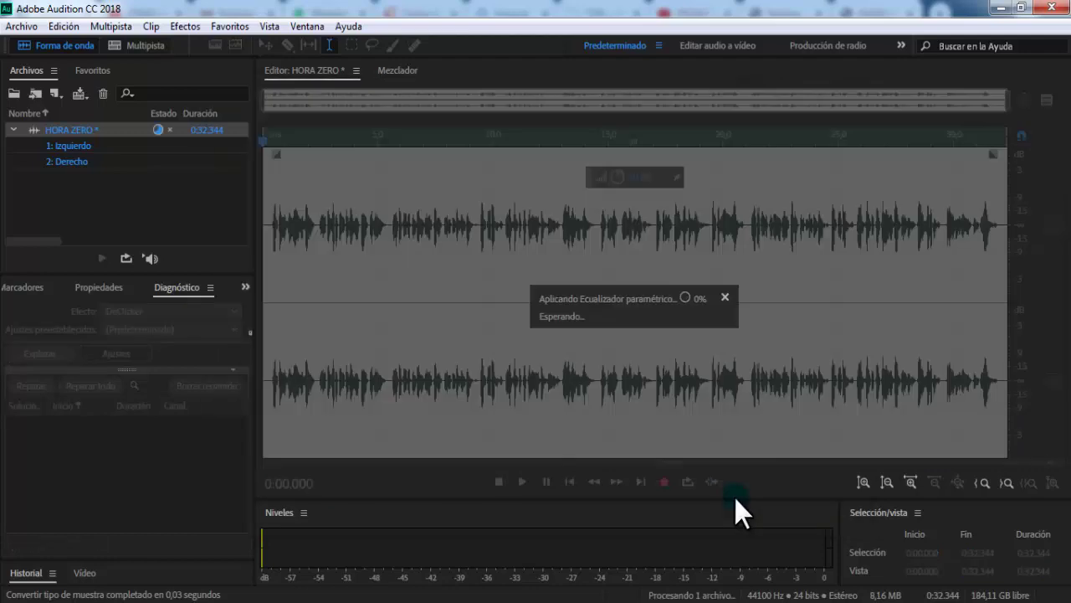
Apply the speech volume leveler (Nivelador de volumen de voz) to the whole recording with the Suave preset.
click(185, 26)
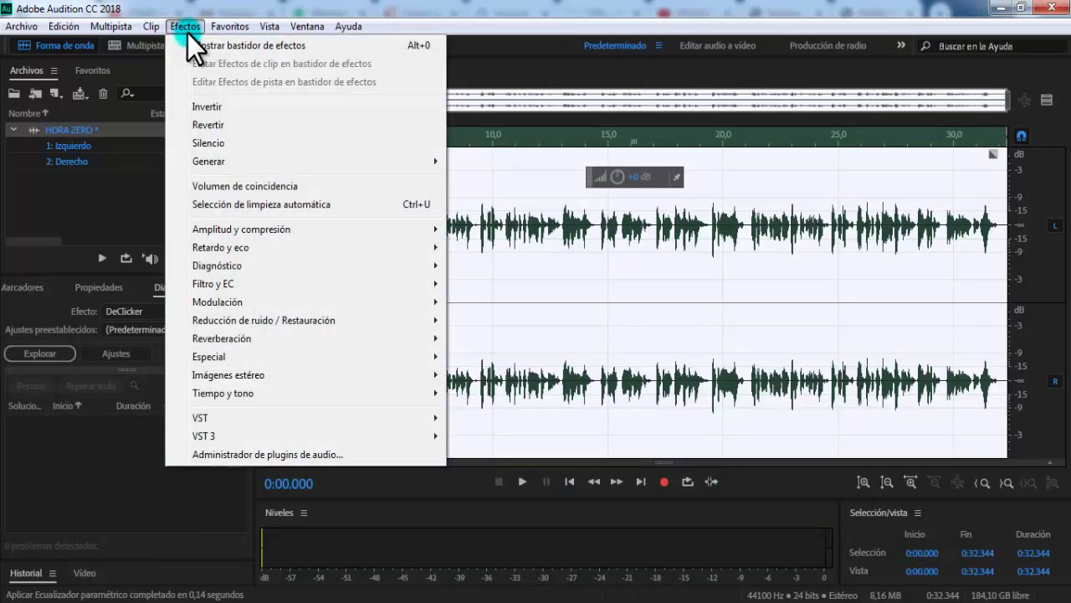
mouse_move(279, 235)
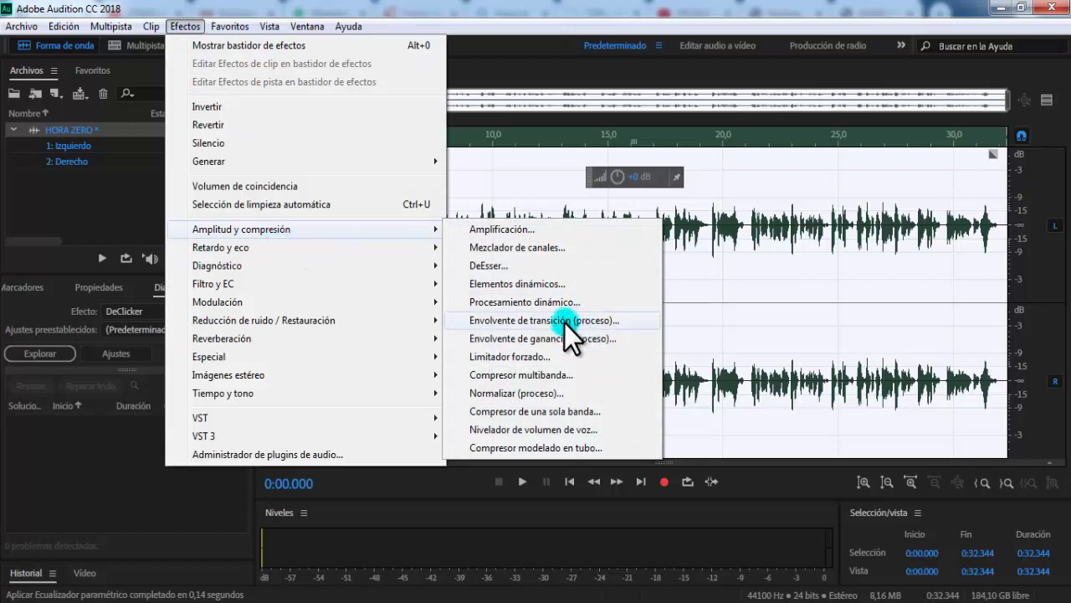
click(491, 429)
click(529, 209)
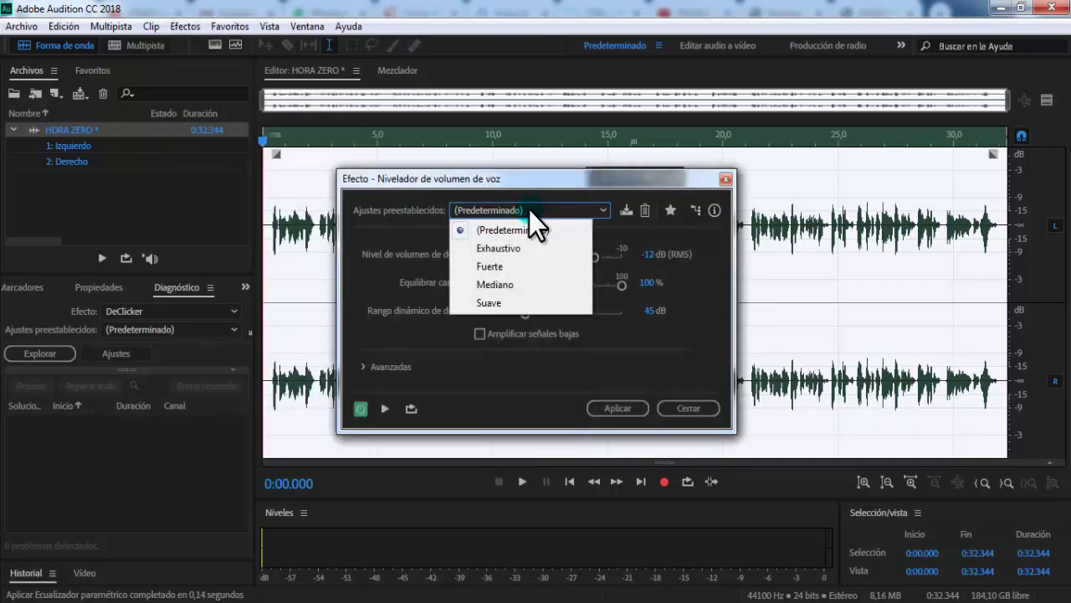
click(490, 303)
click(616, 408)
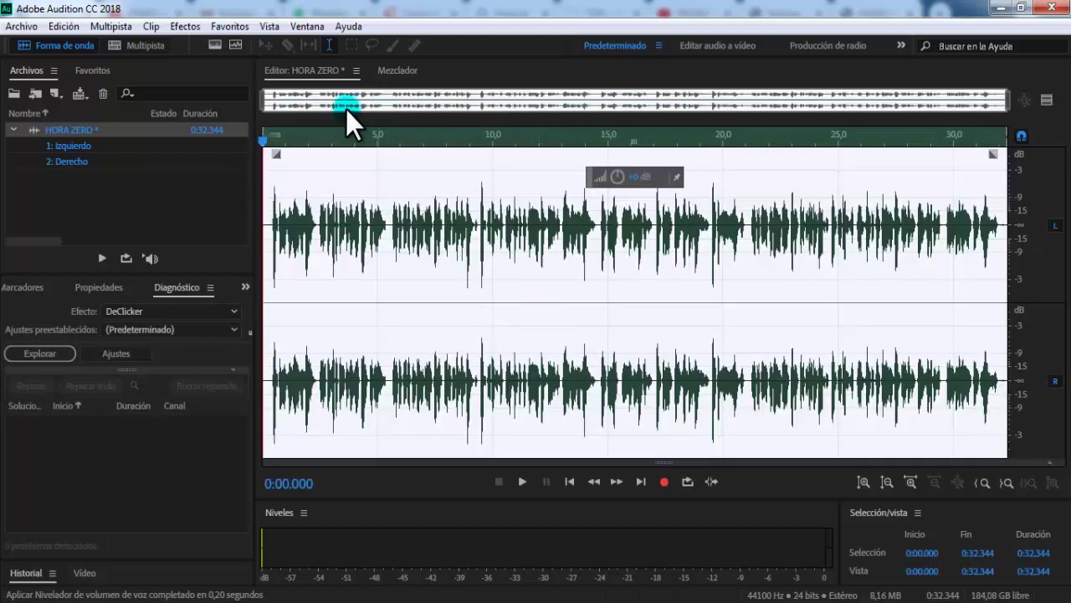
Apply the single-band compressor to the whole recording with the Nivelador de voz preset.
click(176, 25)
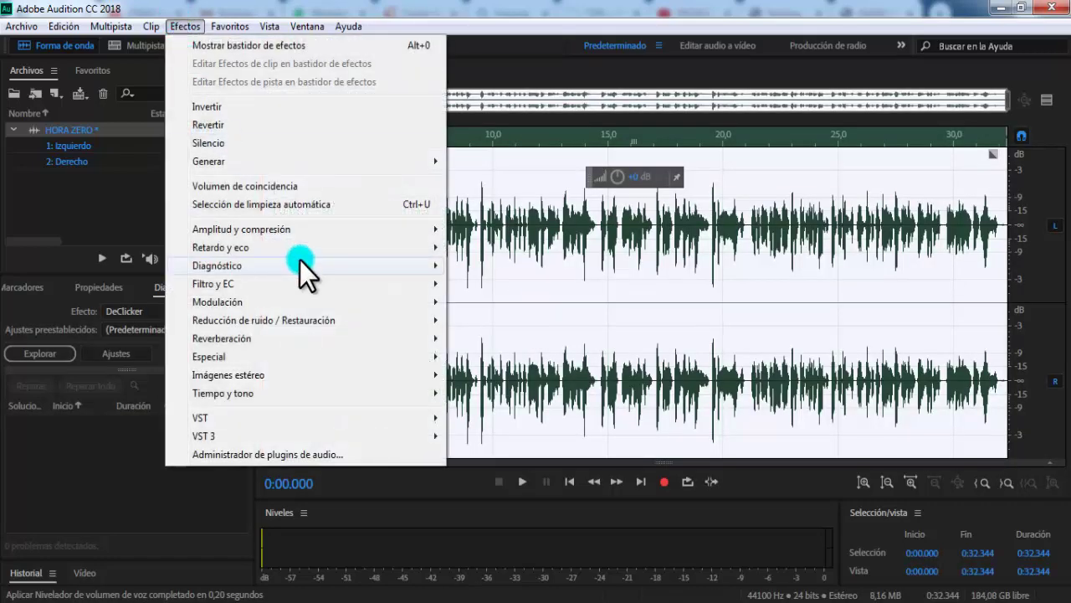
mouse_move(369, 228)
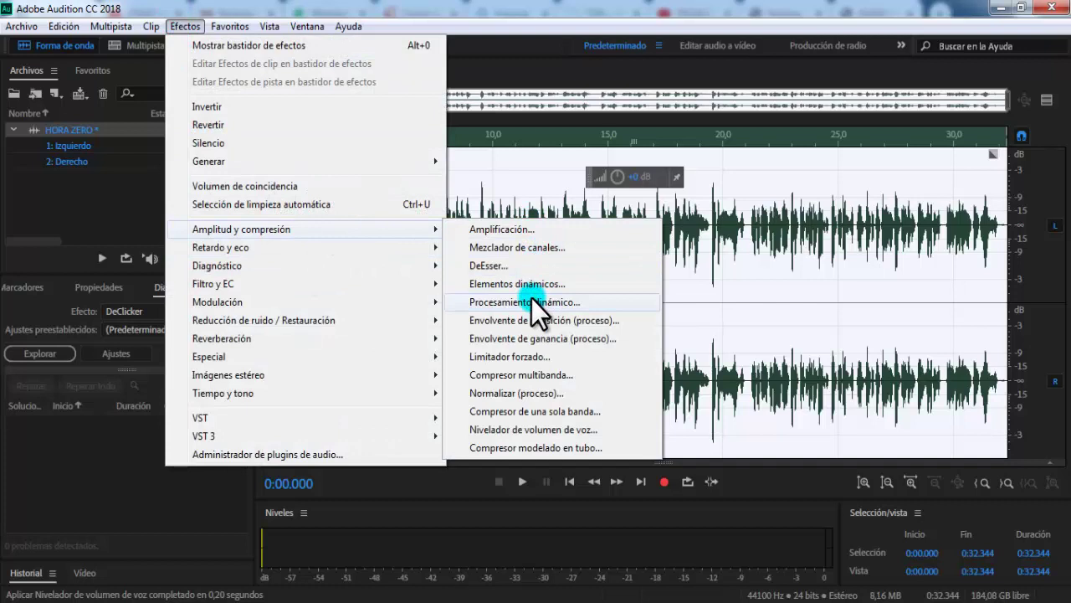
click(538, 413)
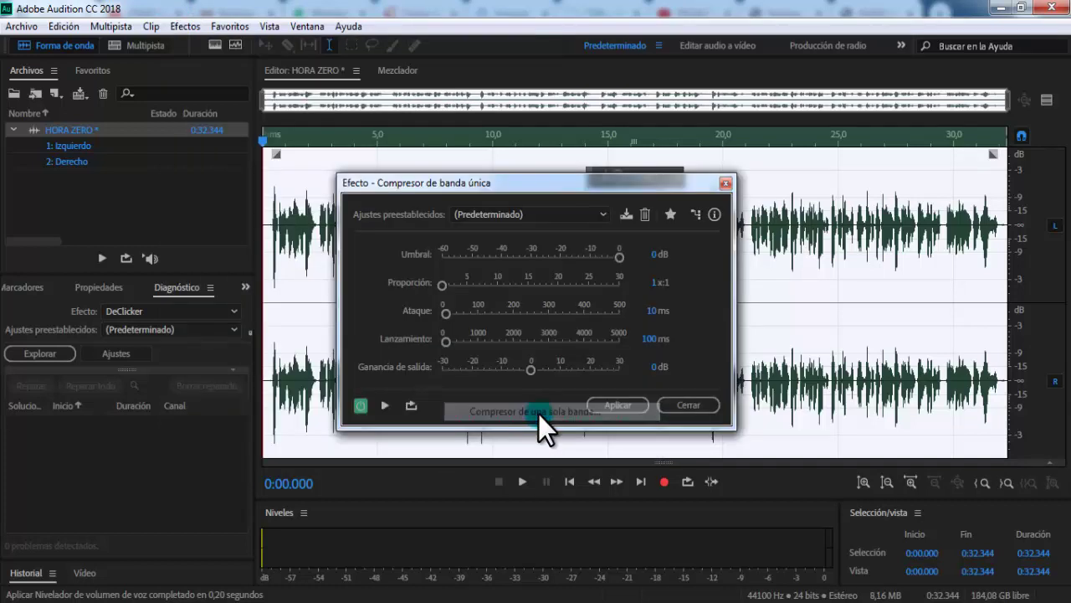
click(551, 215)
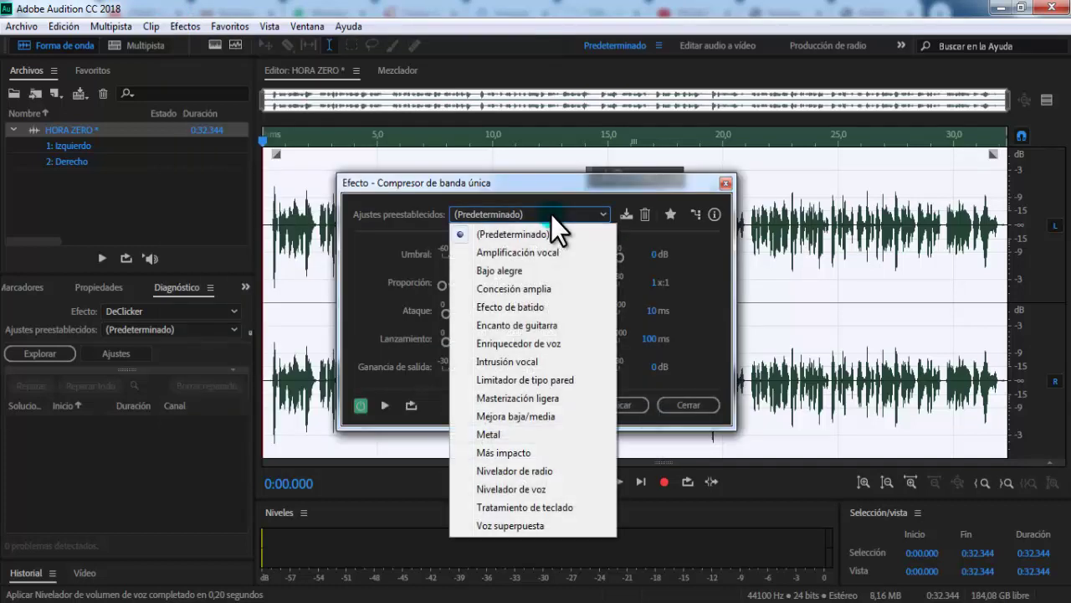
click(505, 489)
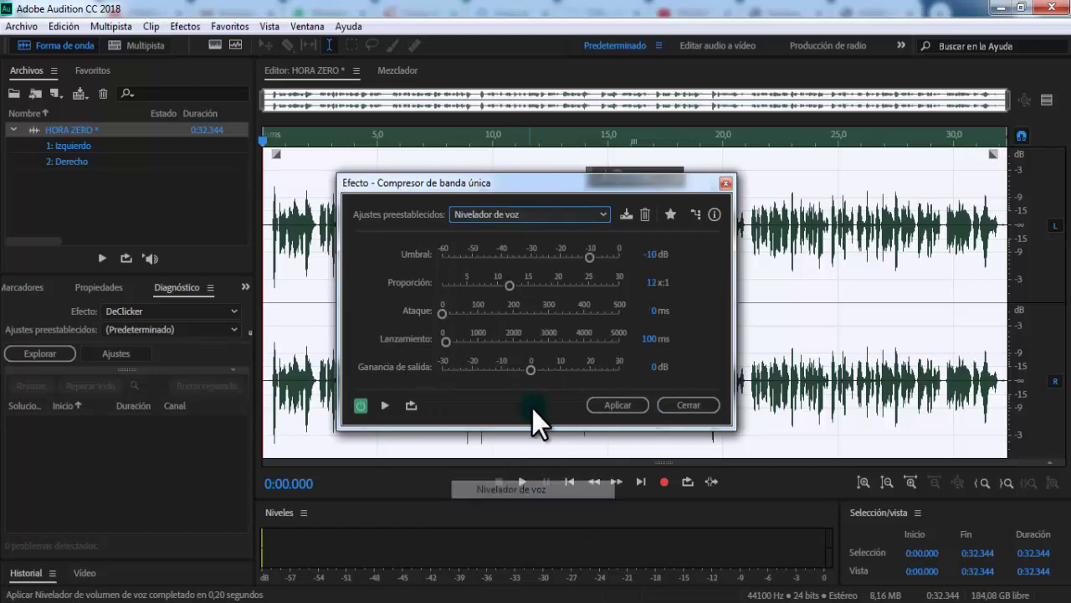
click(607, 408)
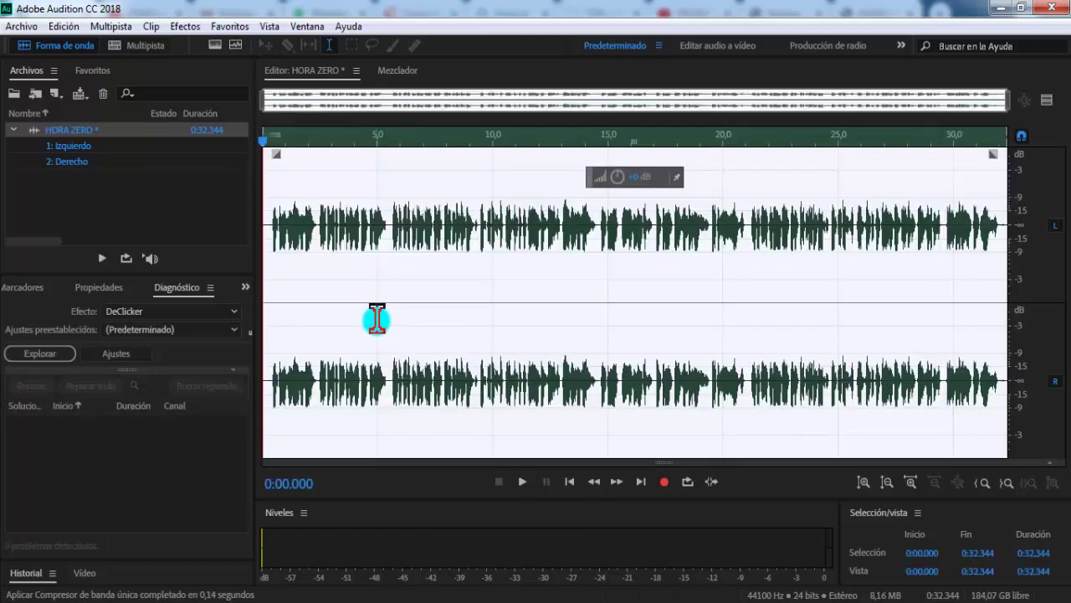
Play the equalized and compressed voice from its start to check the sound, stopping after about 14 seconds.
click(283, 288)
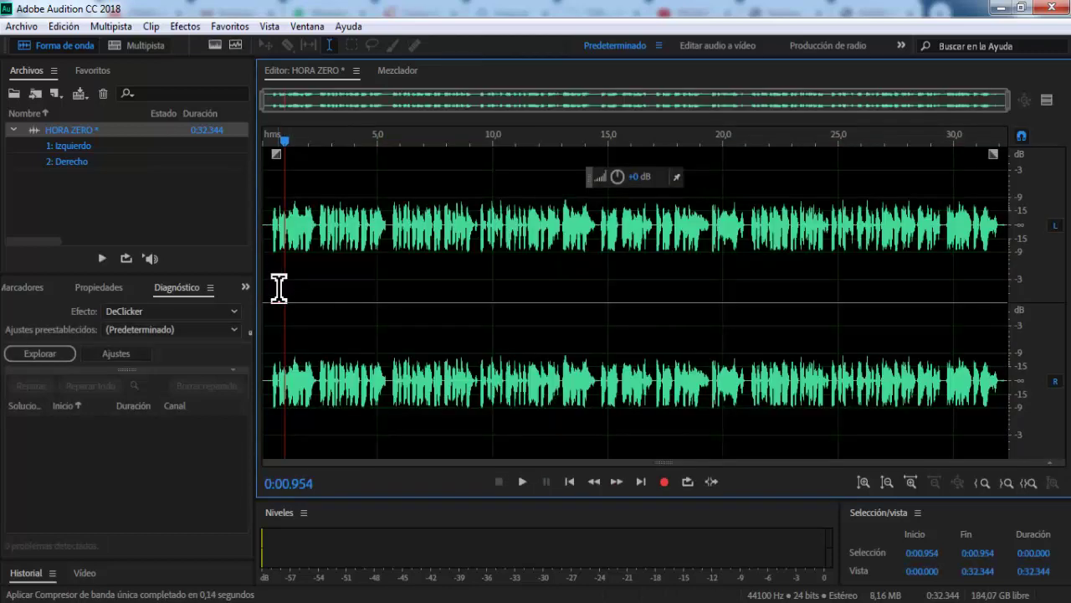
click(272, 234)
key(space)
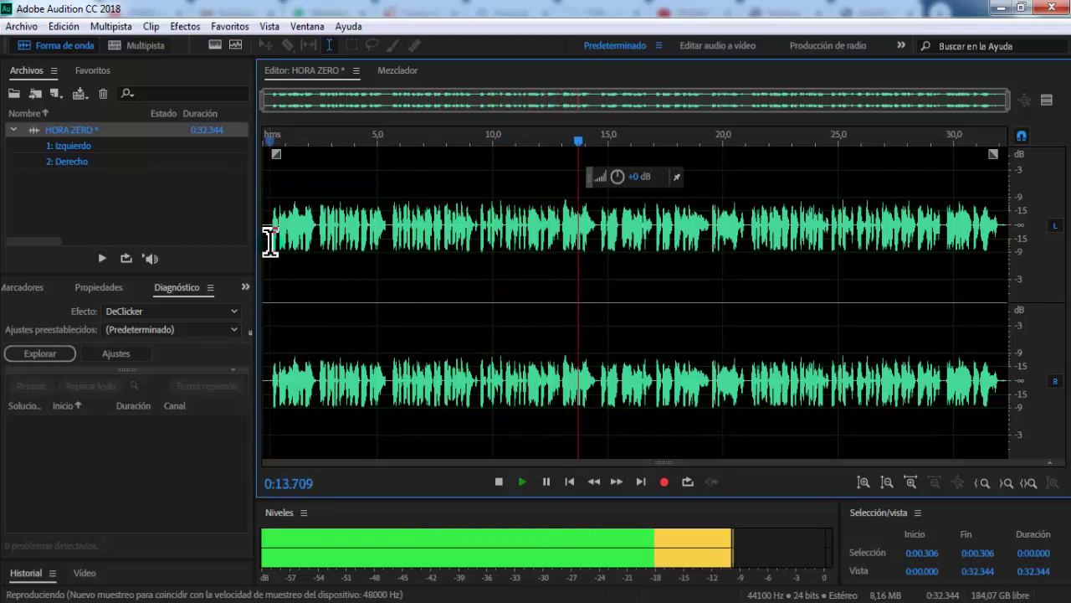
key(space)
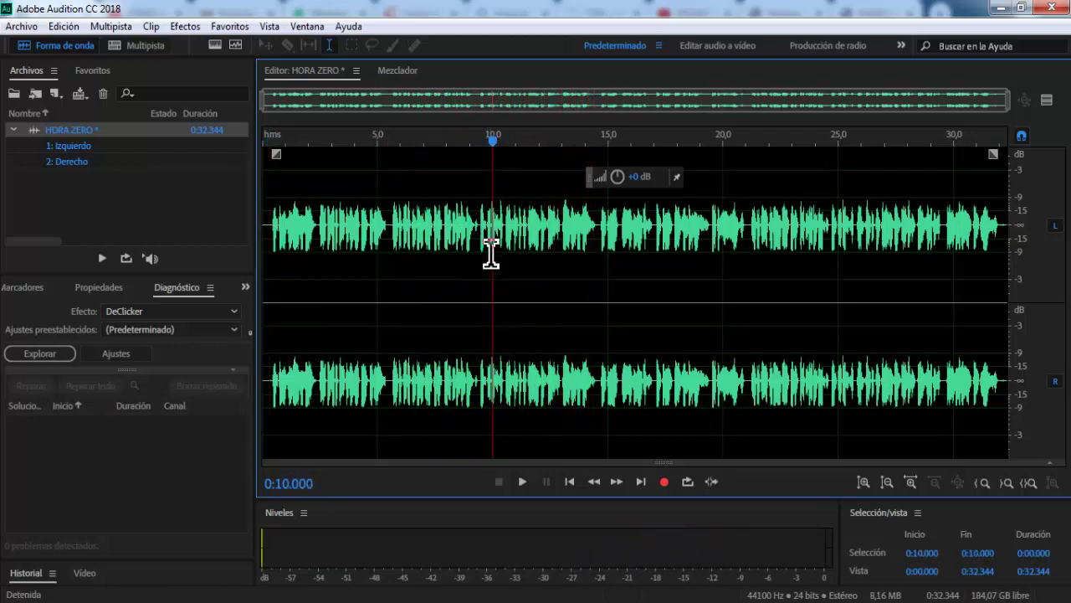
Apply the hard limiter (Limitador forzado) to the whole recording with the "Limitar a -,1 dB" preset.
double_click(488, 238)
click(185, 28)
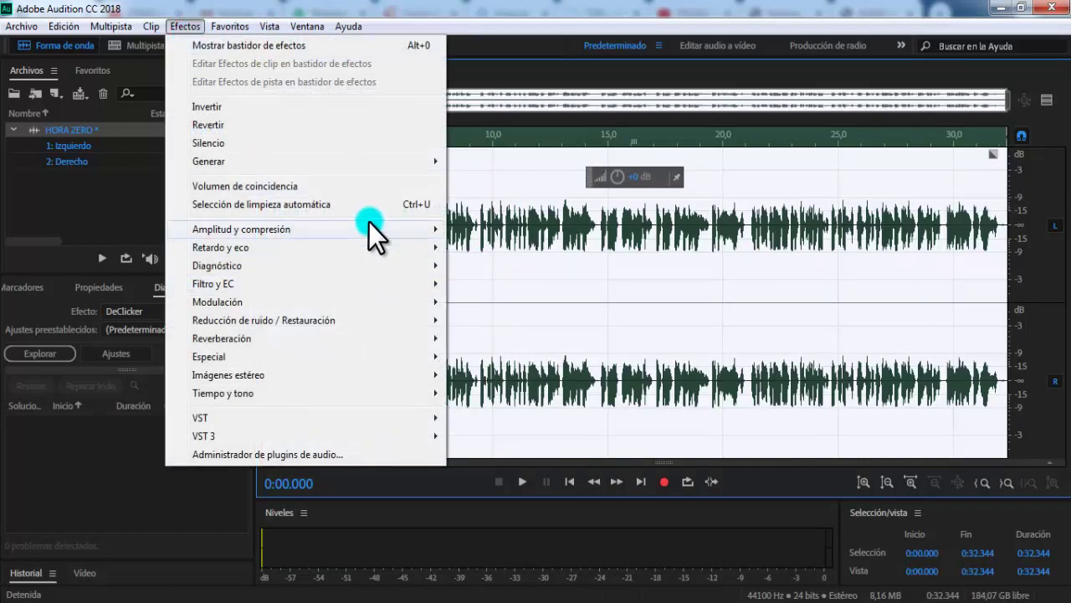
mouse_move(373, 226)
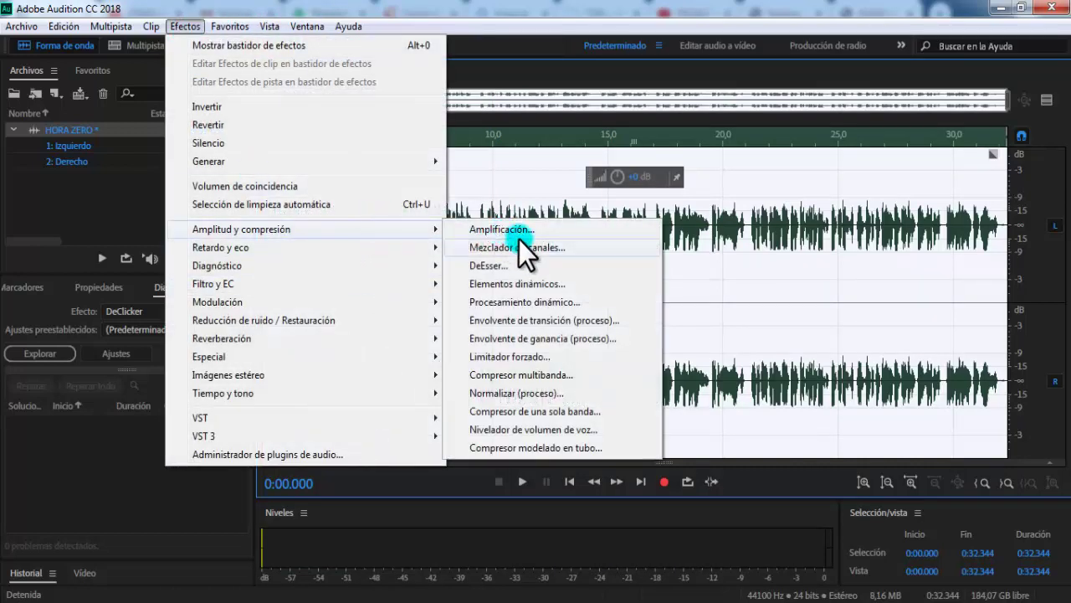
click(515, 356)
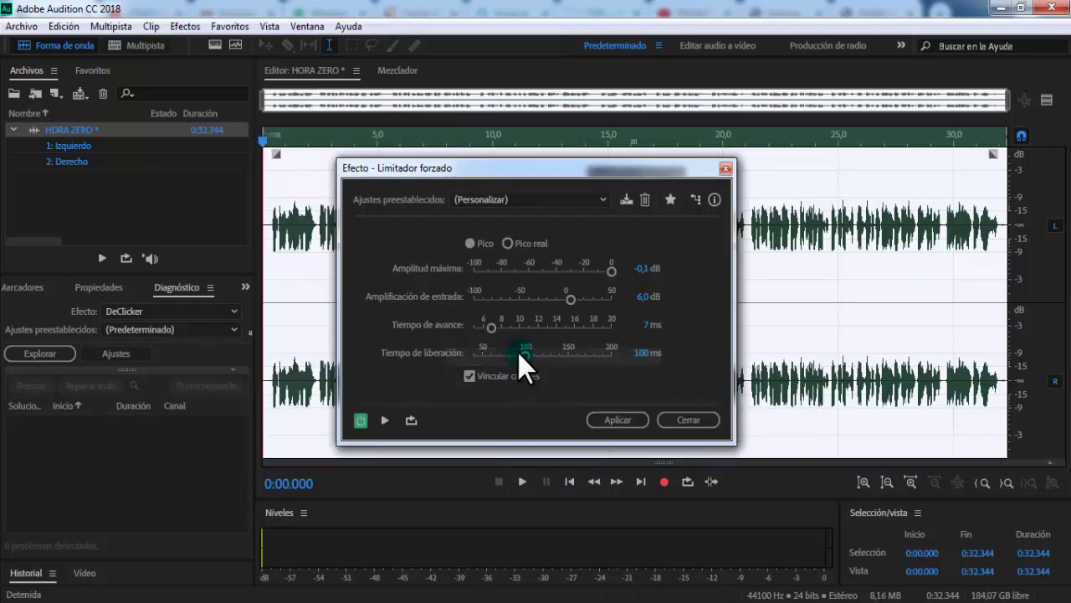
click(602, 199)
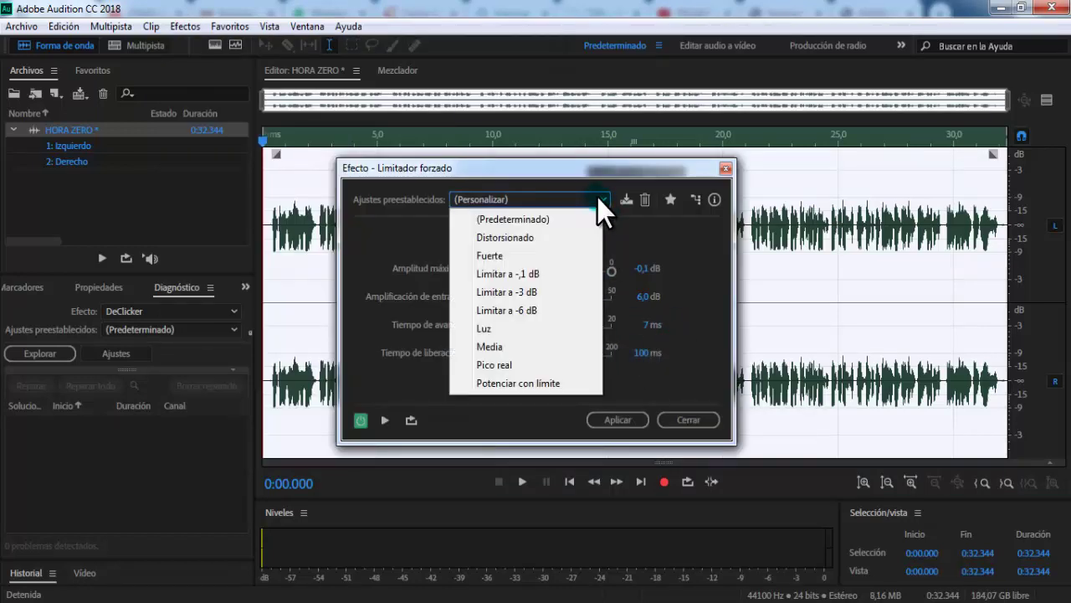
click(531, 274)
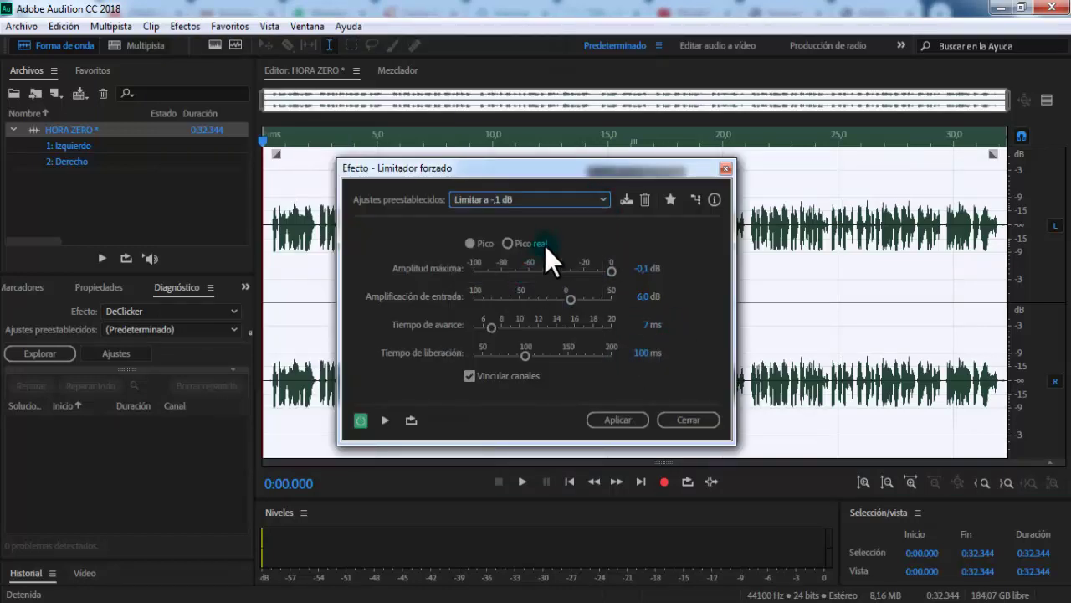
click(616, 417)
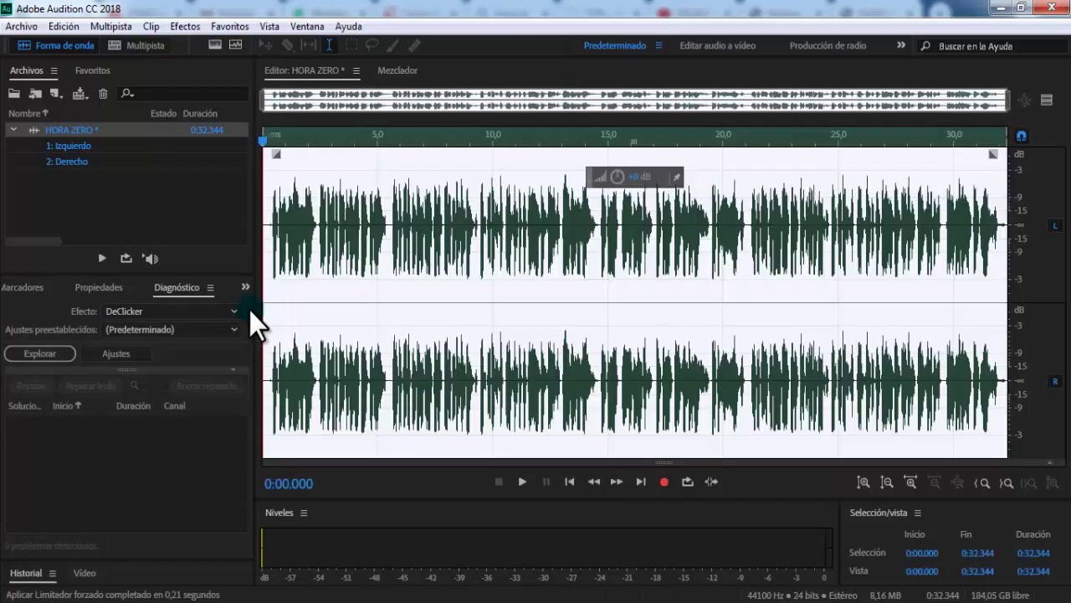
Play the limited voice recording from its start to check the final sound.
click(353, 247)
click(271, 231)
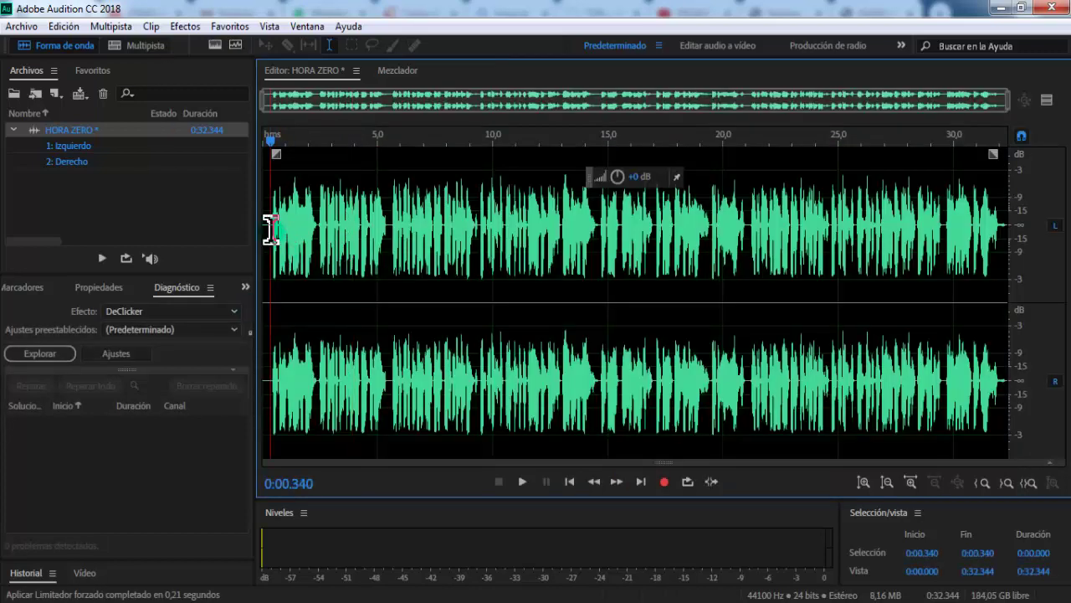
key(space)
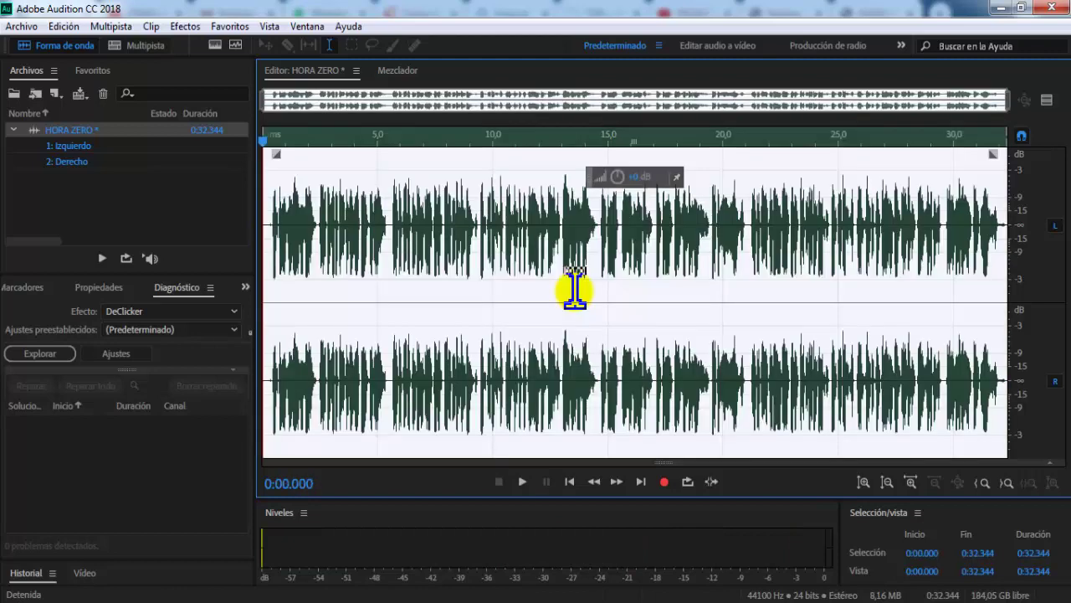
Apply the automatic click remover (Eliminador de chasquidos automático) to the whole recording with the default preset, threshold 30 and complexity 16.
double_click(576, 289)
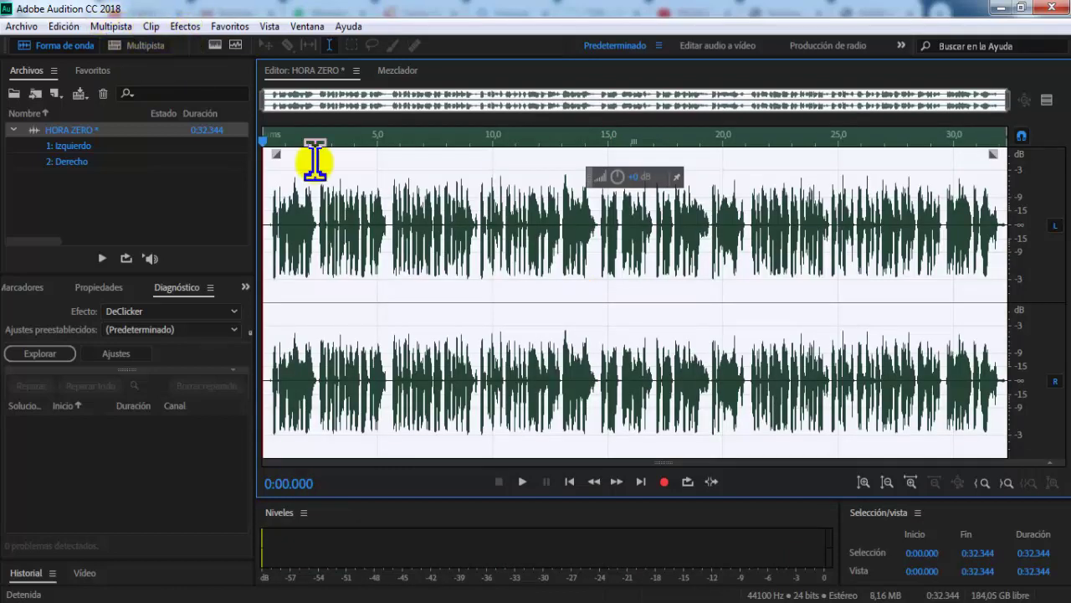
click(644, 350)
double_click(645, 349)
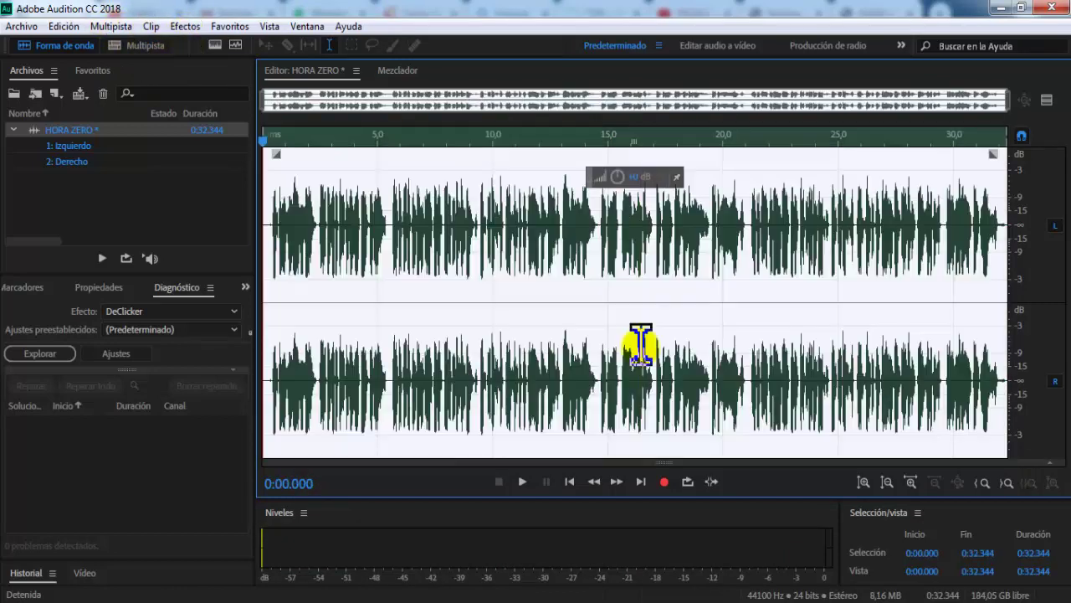
click(185, 26)
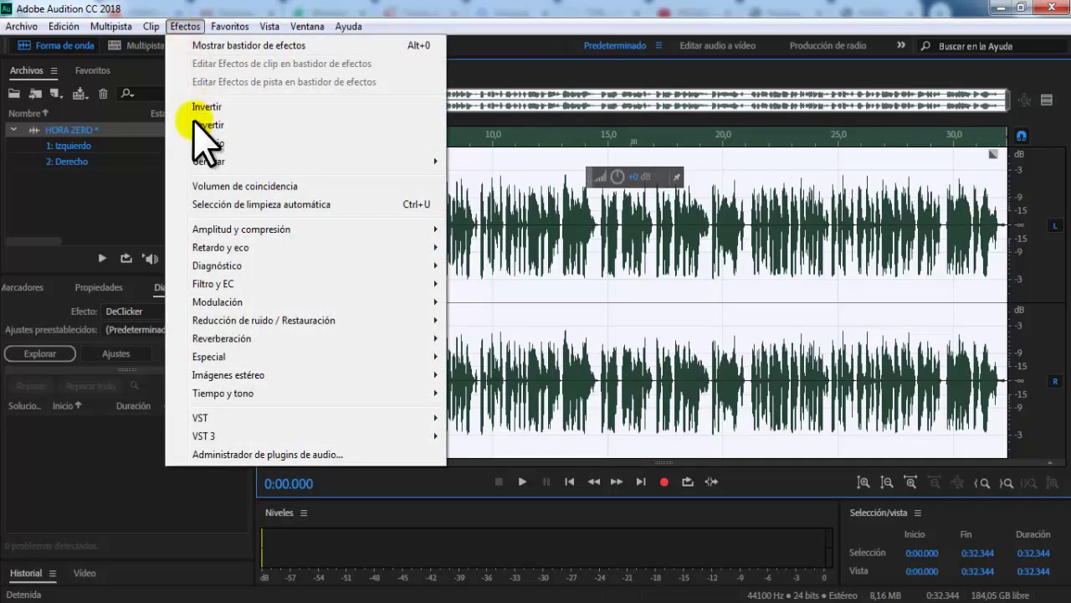
click(277, 302)
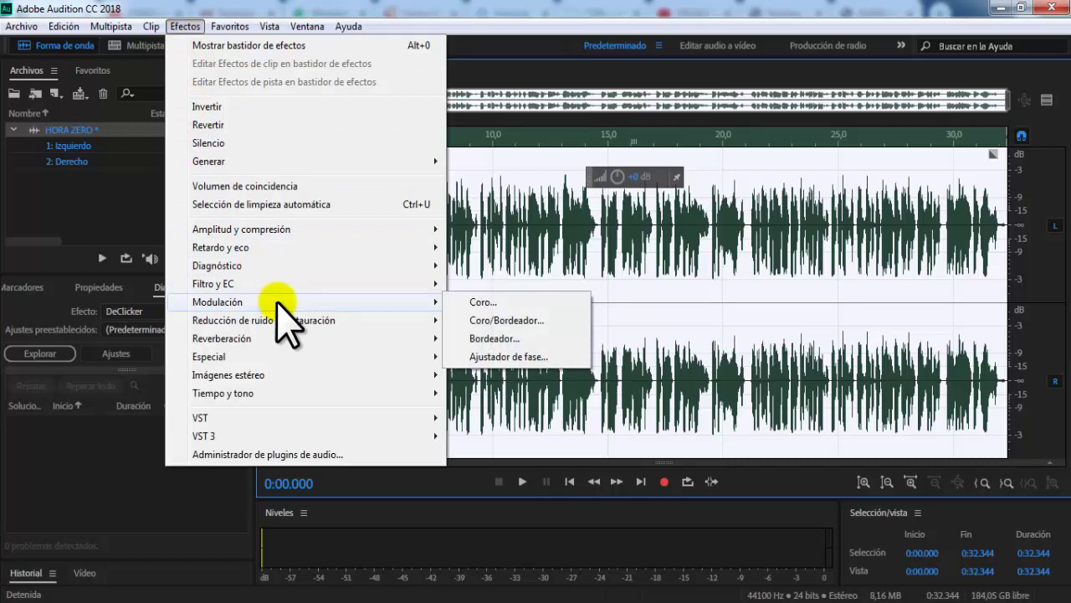
mouse_move(272, 320)
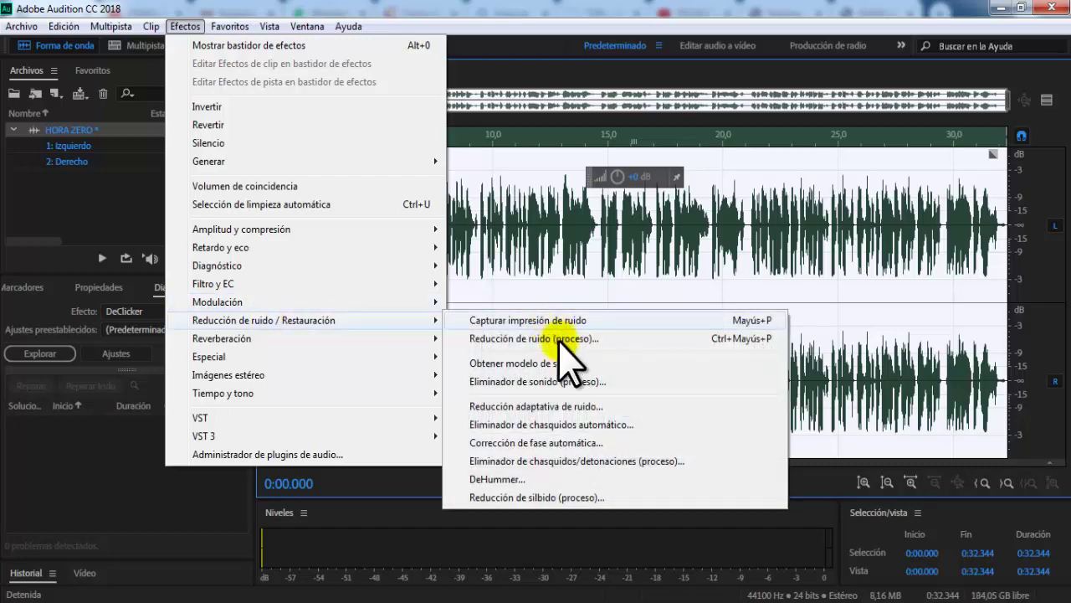
click(502, 424)
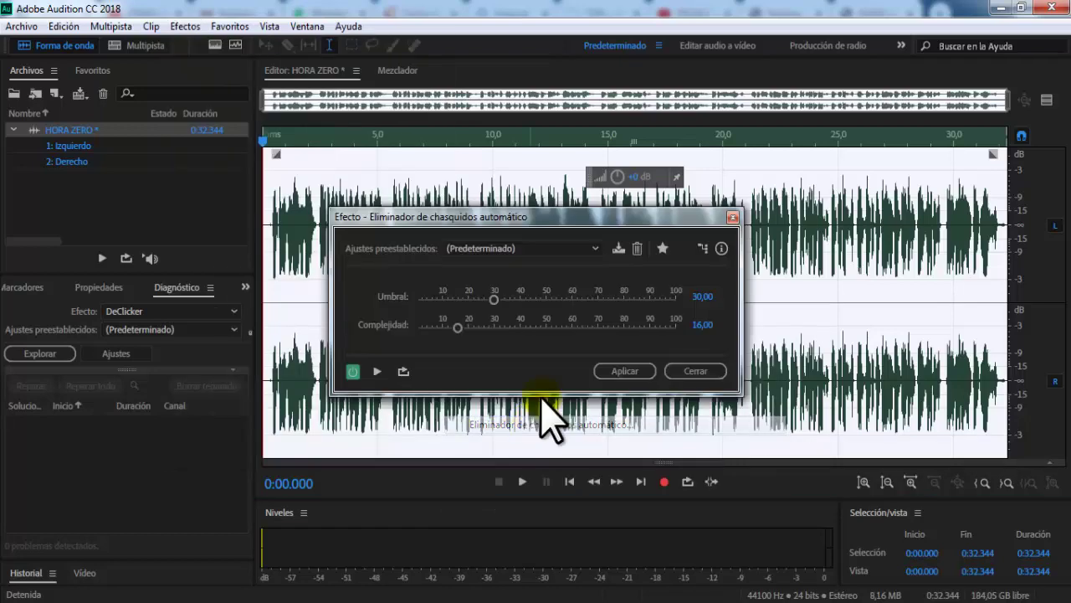
click(621, 368)
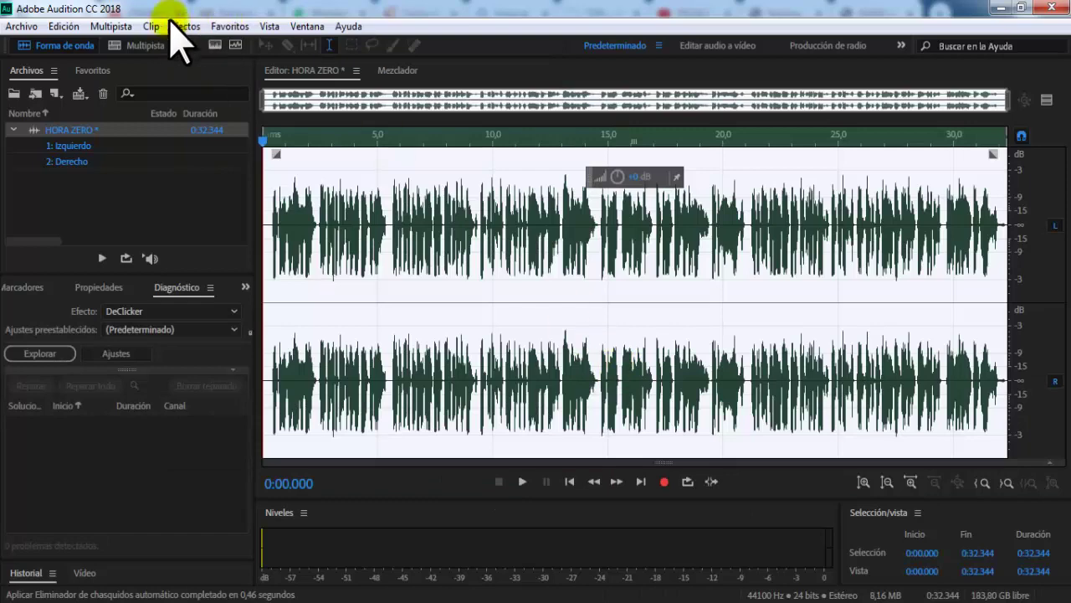
Apply the click/pop eliminator (Eliminador de chasquidos/detonaciones) to the whole recording with the default preset.
click(180, 27)
mouse_move(301, 320)
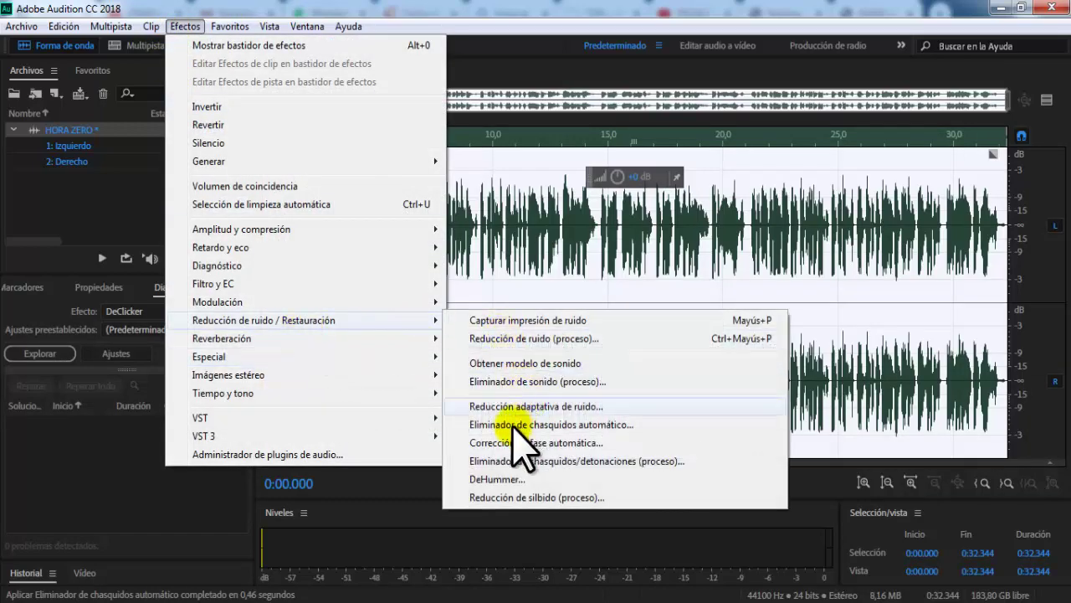
click(502, 465)
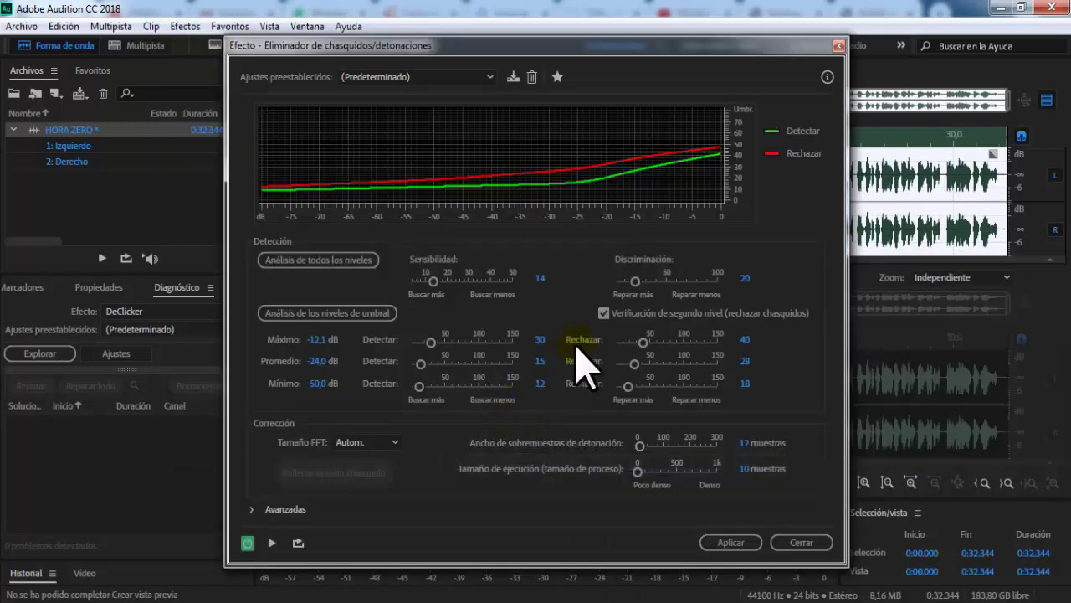
click(725, 542)
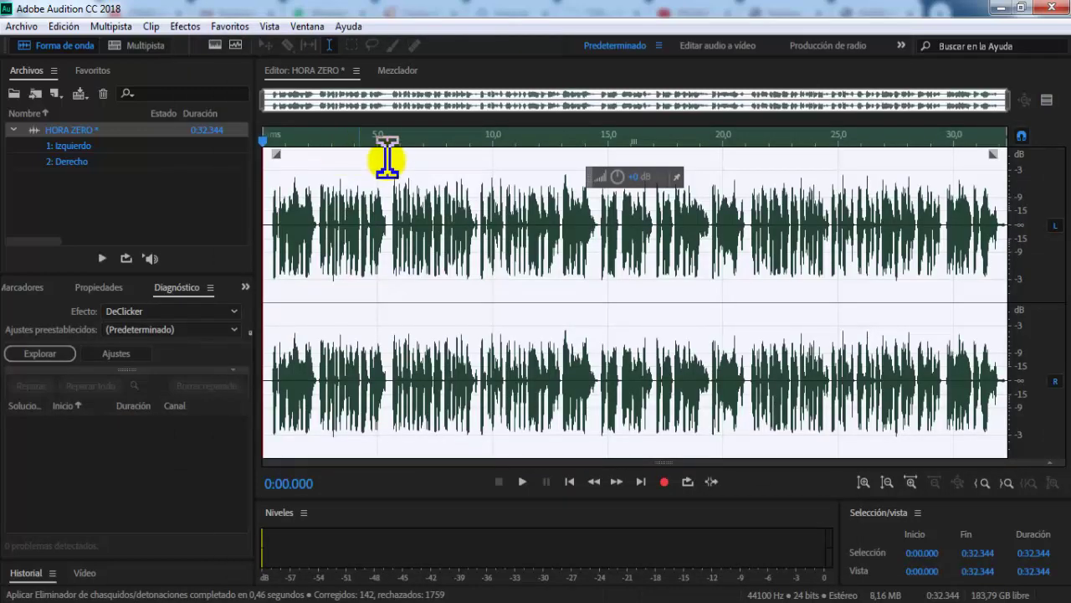
Scan the whole recording for clipping with the DeClipper diagnostic and the "Restaurar recortado en exceso" preset.
click(185, 26)
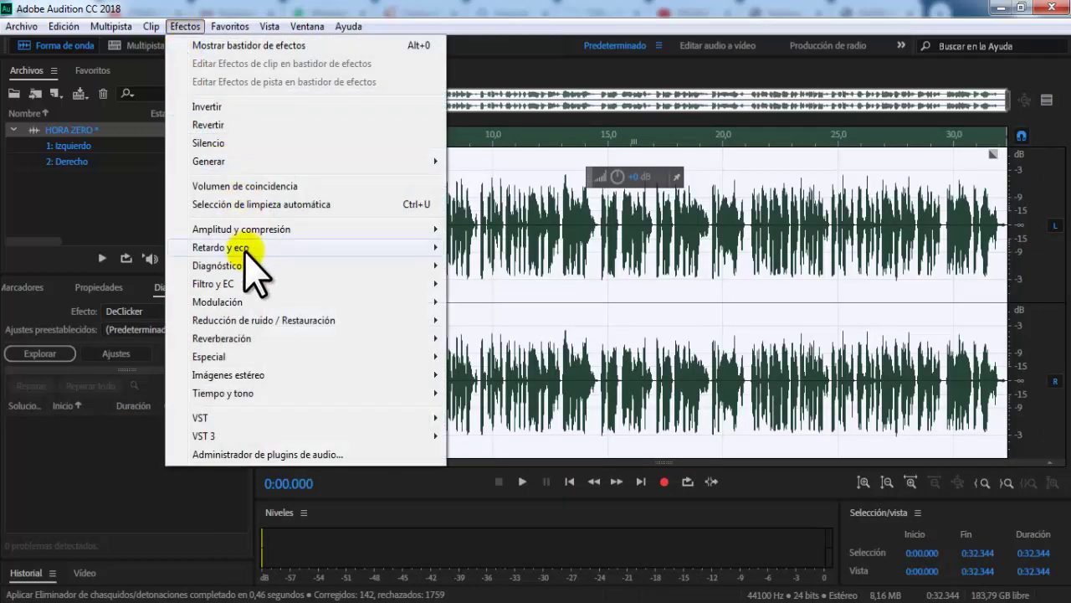
mouse_move(418, 265)
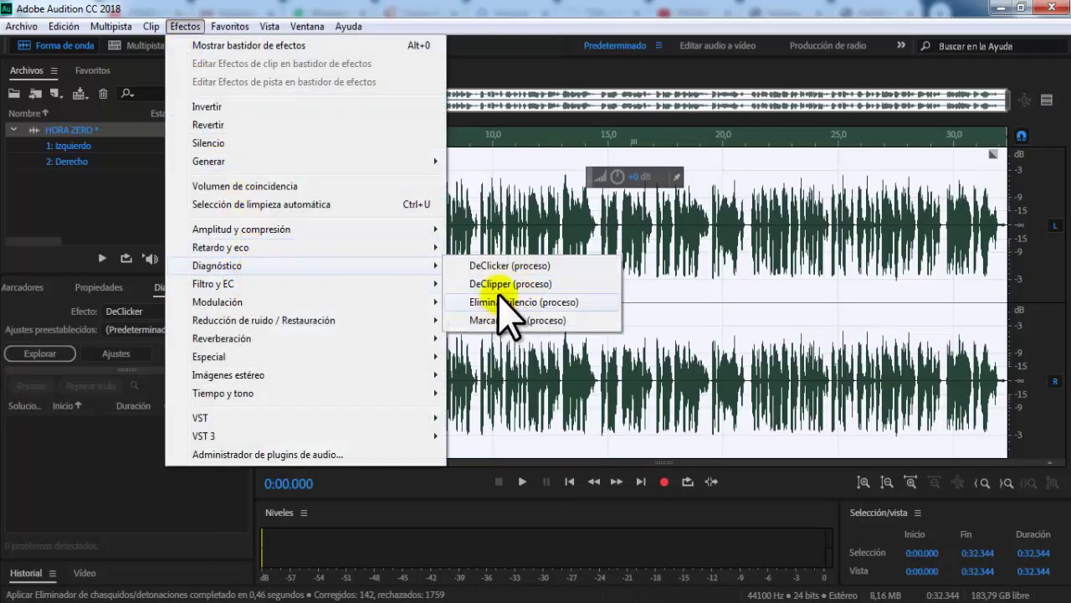
click(507, 285)
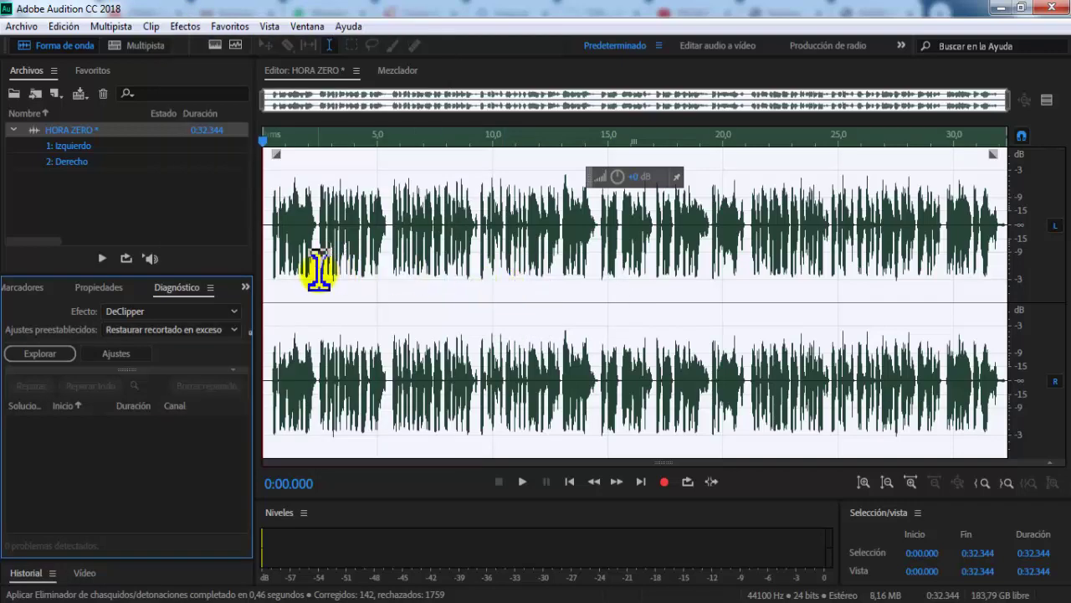
click(28, 354)
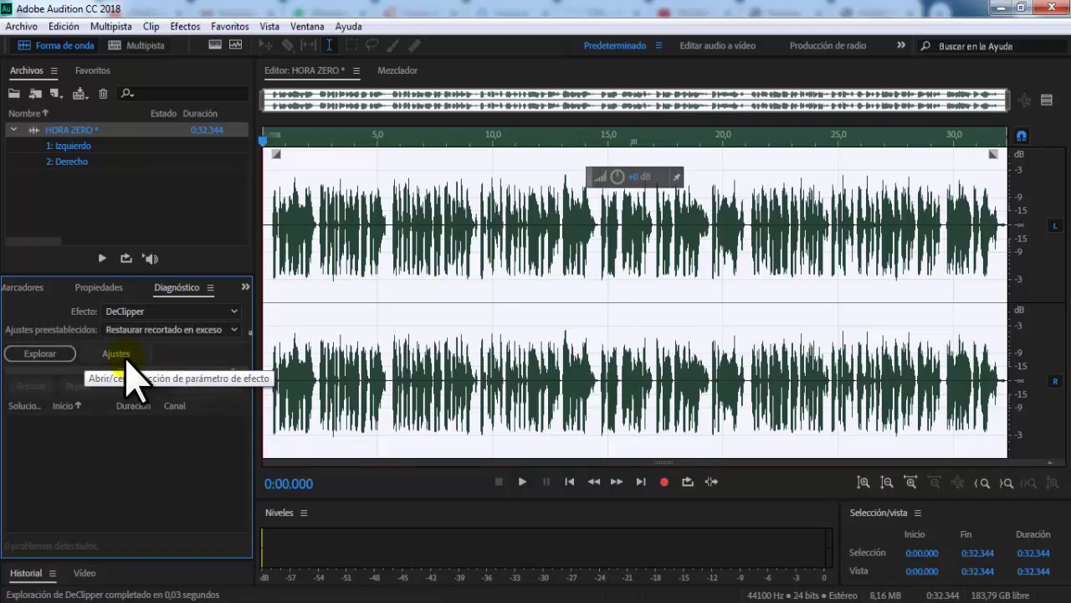
Scan the recording for clicks with the DeClicker diagnostic at threshold 30 and complexity 16, list the problems, and deselect the waveform.
click(121, 355)
click(235, 311)
click(150, 328)
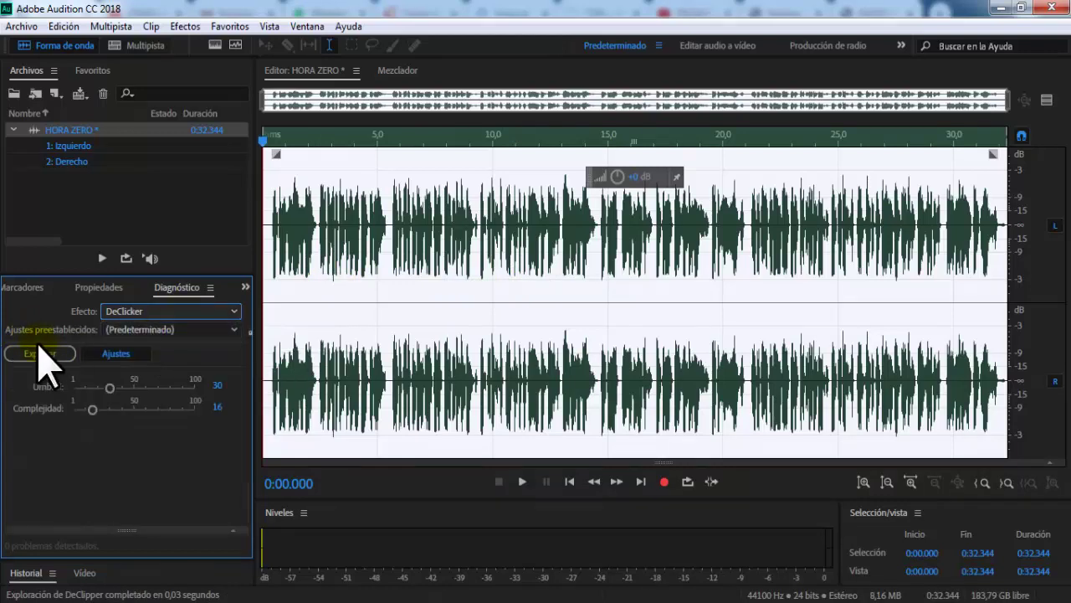
click(38, 352)
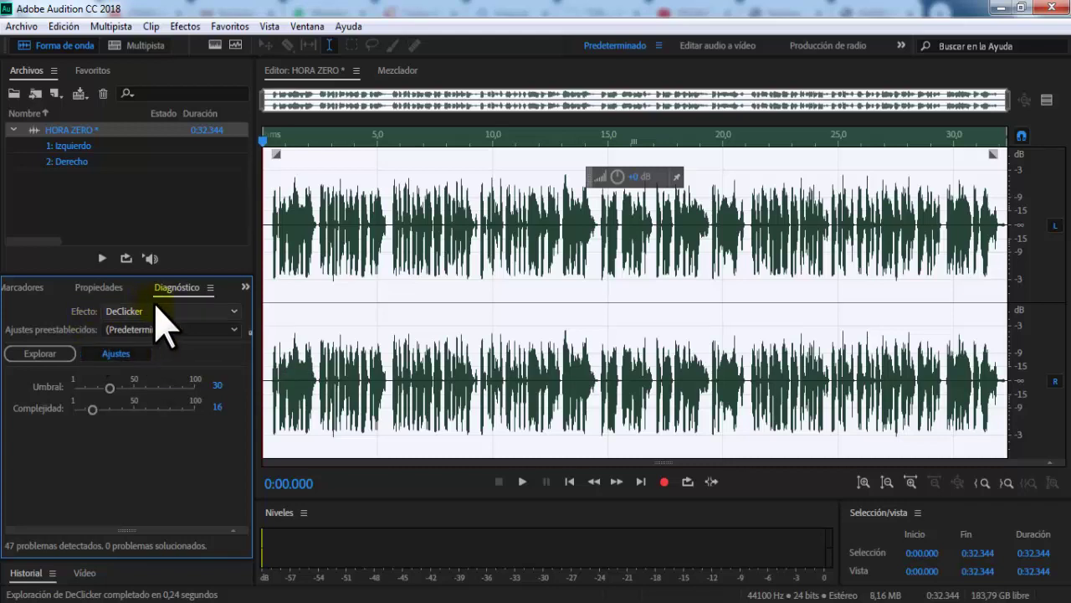
click(115, 353)
click(43, 354)
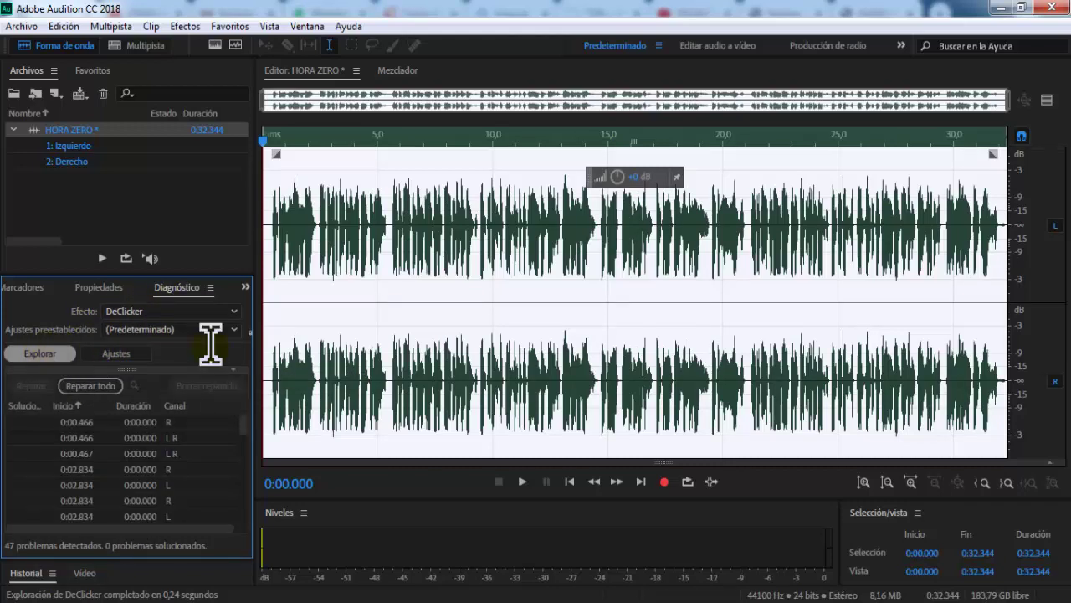
click(423, 328)
click(632, 329)
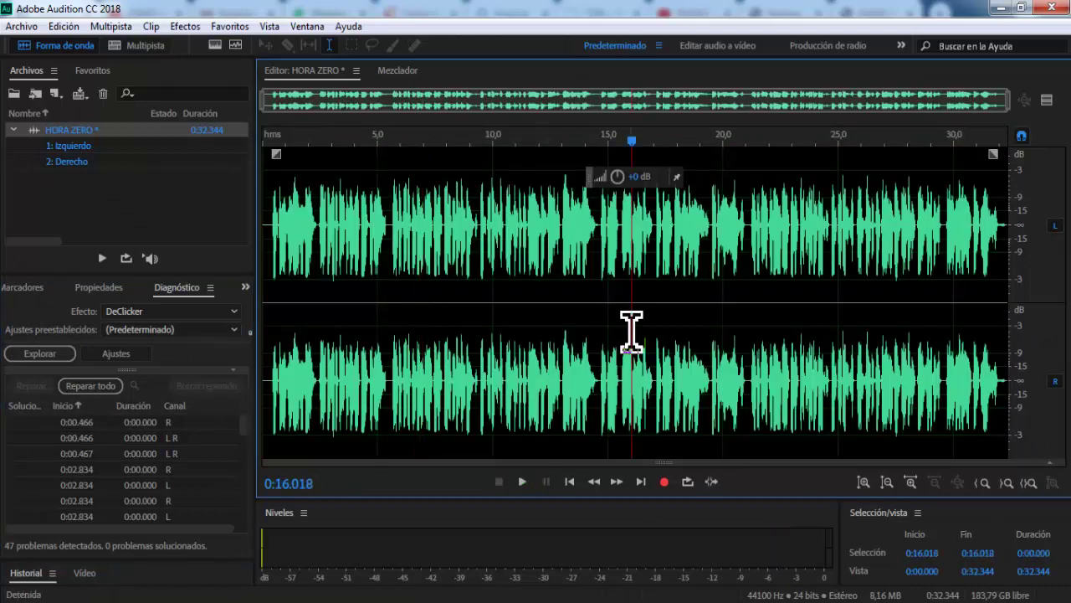